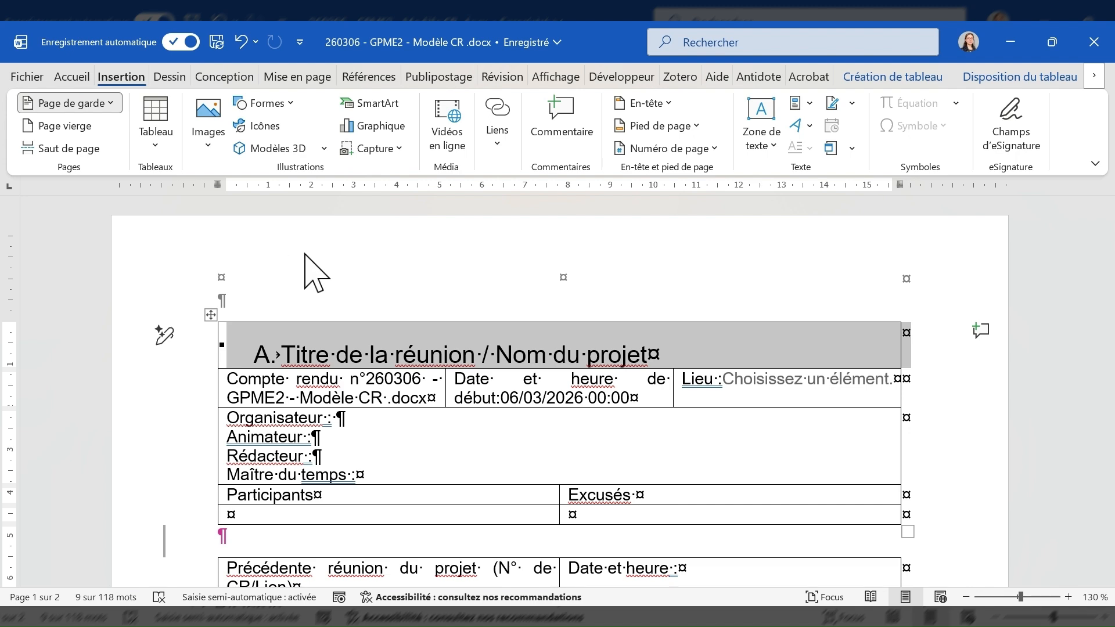
Open the page footer to examine the page numbering of the existing pages, and return to the body text.
scroll(486, 379, "down", 5)
scroll(486, 379, "down", 5)
scroll(485, 378, "up", 3)
scroll(486, 378, "down", 3)
scroll(486, 379, "down", 15)
double_click(549, 381)
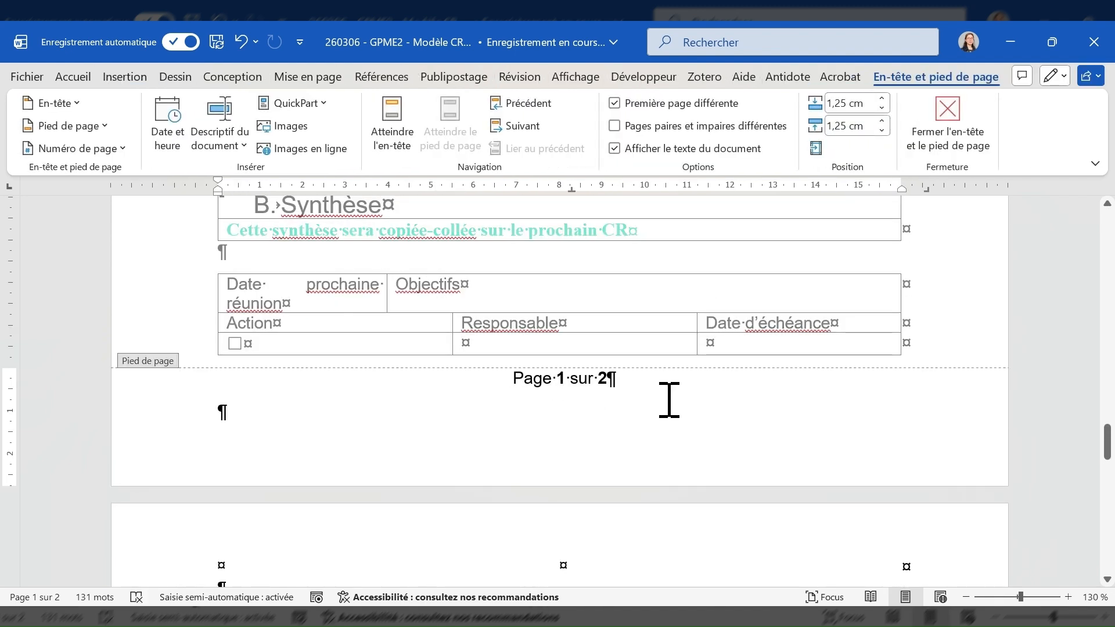
scroll(668, 407, "down", 5)
scroll(666, 401, "up", 8)
scroll(667, 401, "down", 10)
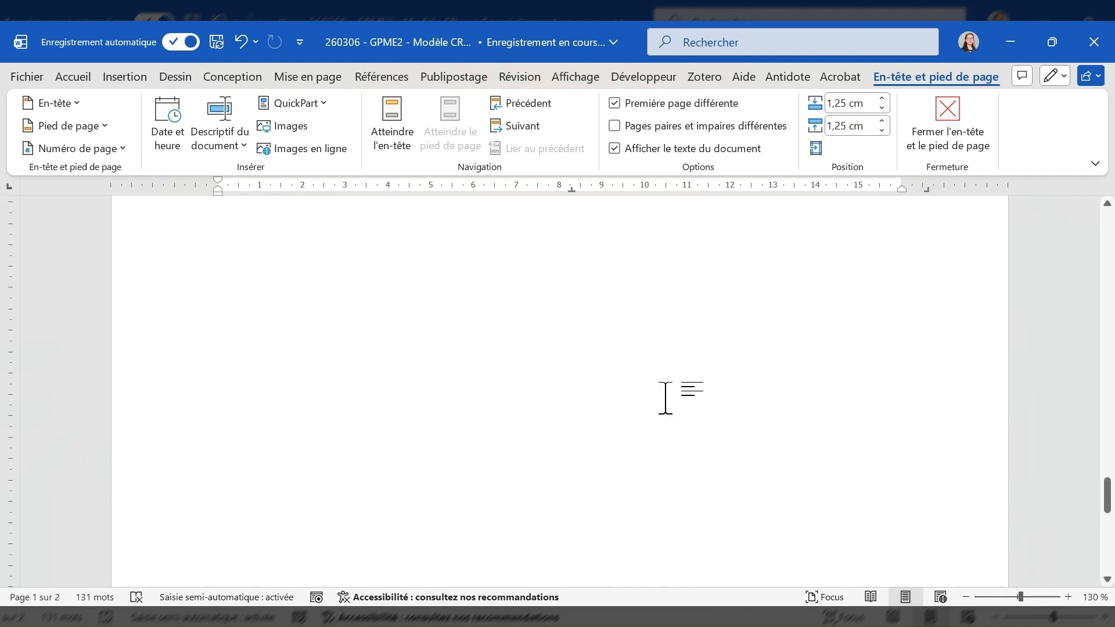
double_click(665, 400)
scroll(665, 395, "up", 3)
scroll(665, 395, "down", 8)
scroll(665, 398, "up", 8)
scroll(665, 399, "up", 8)
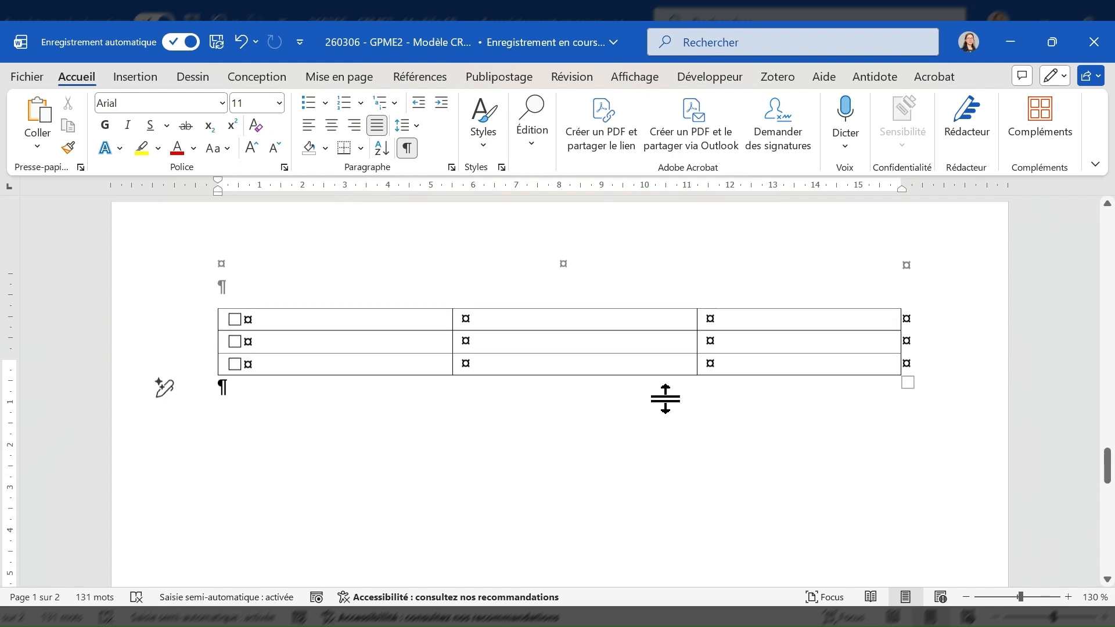
Insert several blank pages after the last table of the document.
double_click(654, 476)
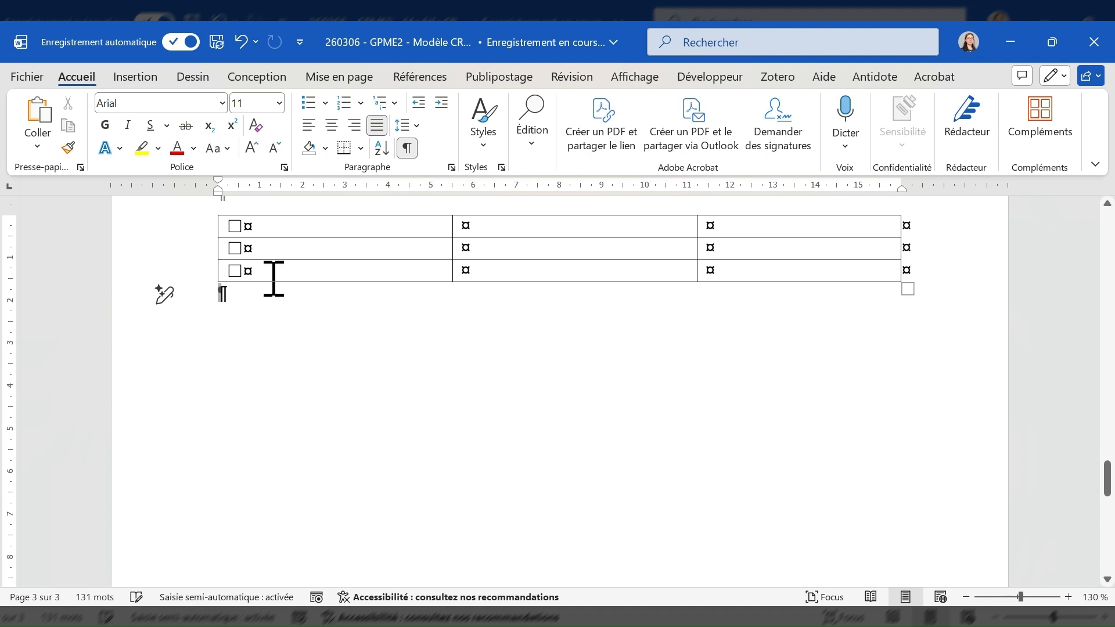
left_click(135, 76)
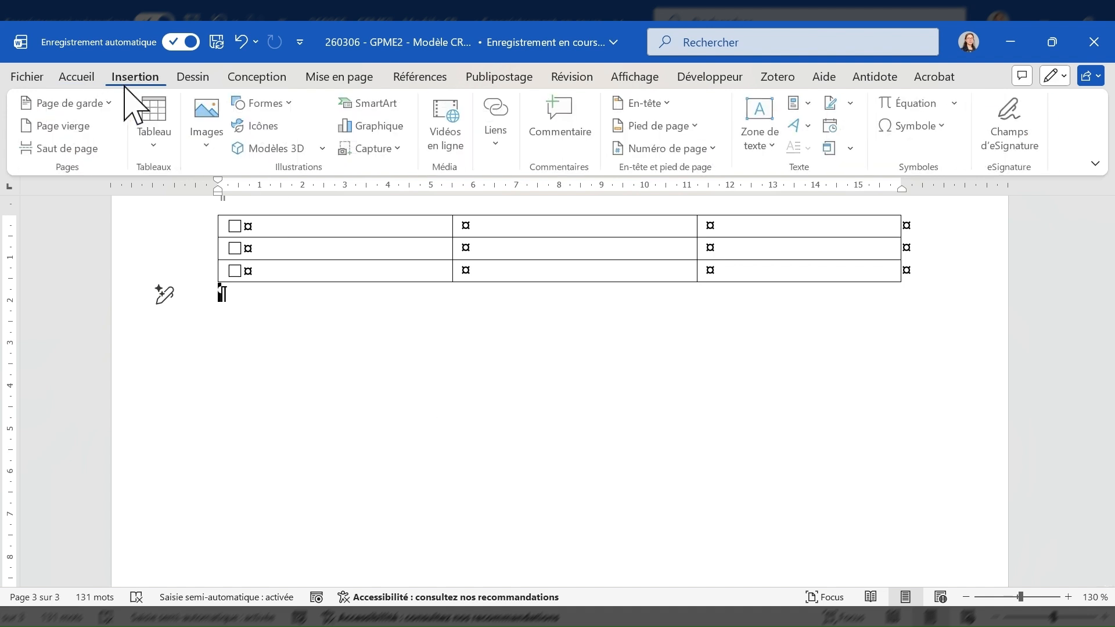
left_click(88, 133)
left_click(89, 133)
left_click(88, 134)
left_click(87, 131)
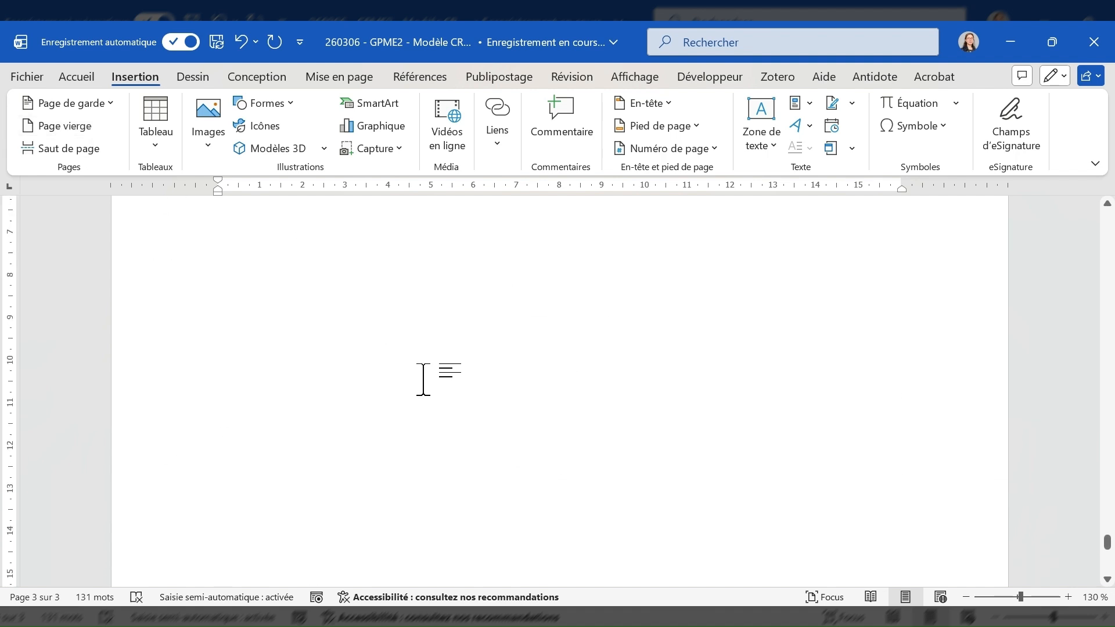
Insert a continuous section break after the page break on the blank page numbered 4.
scroll(588, 514, "down", 3)
scroll(623, 447, "up", 20)
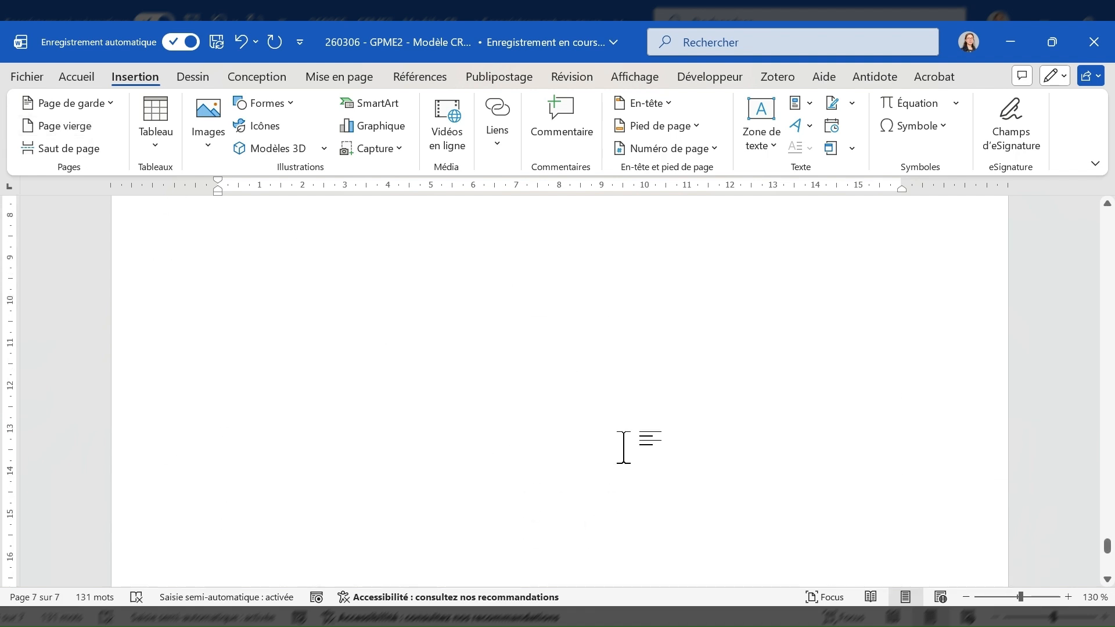
scroll(537, 409, "up", 20)
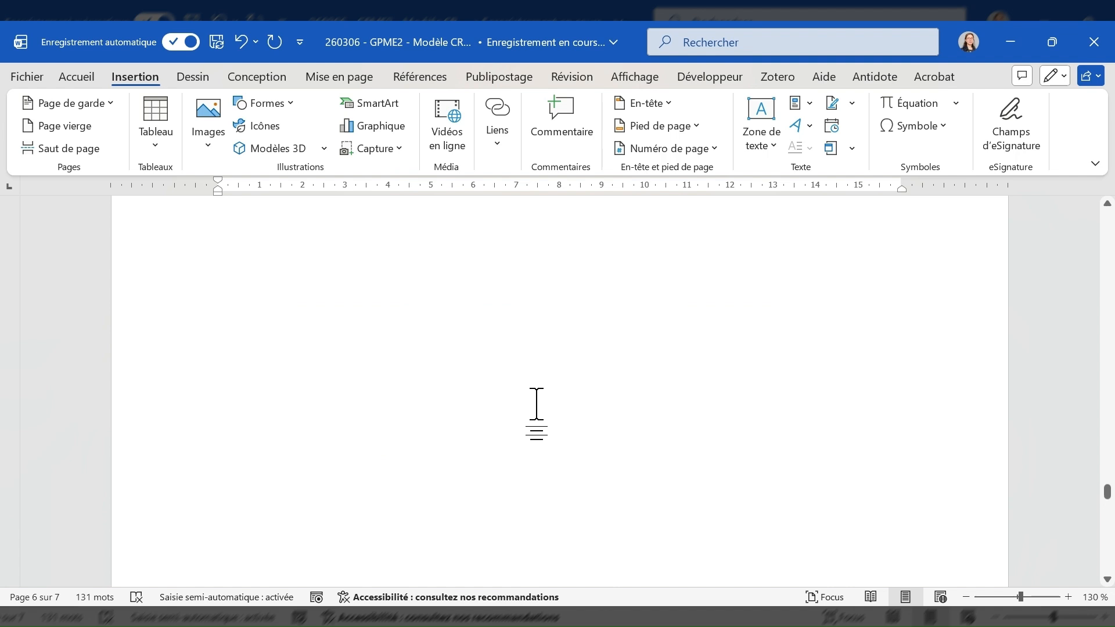
scroll(536, 404, "up", 15)
scroll(651, 494, "down", 8)
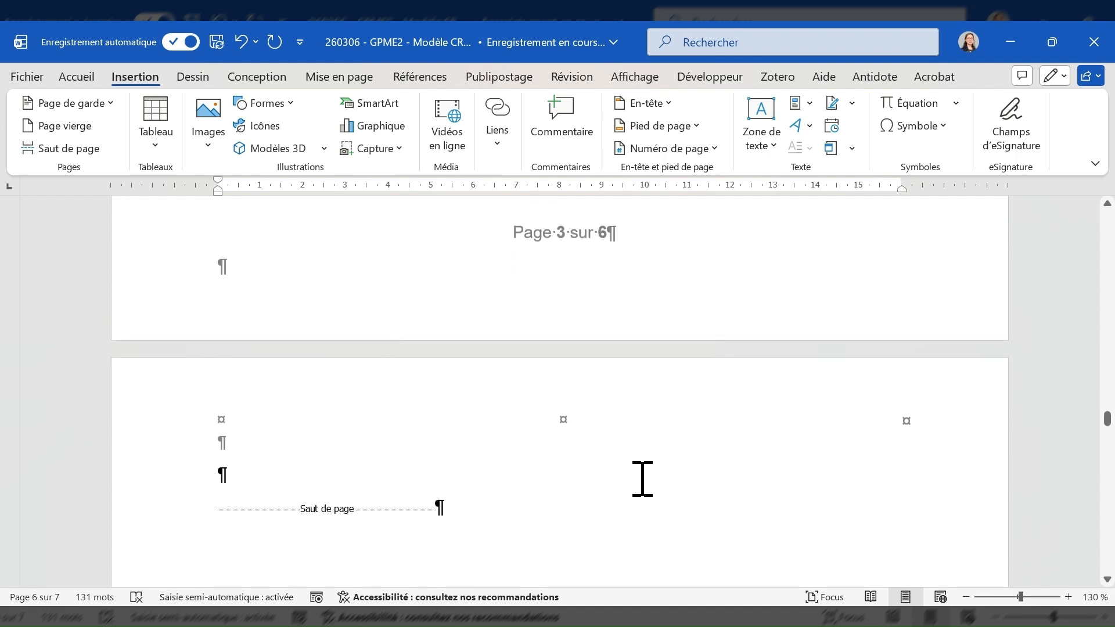
left_click(489, 513)
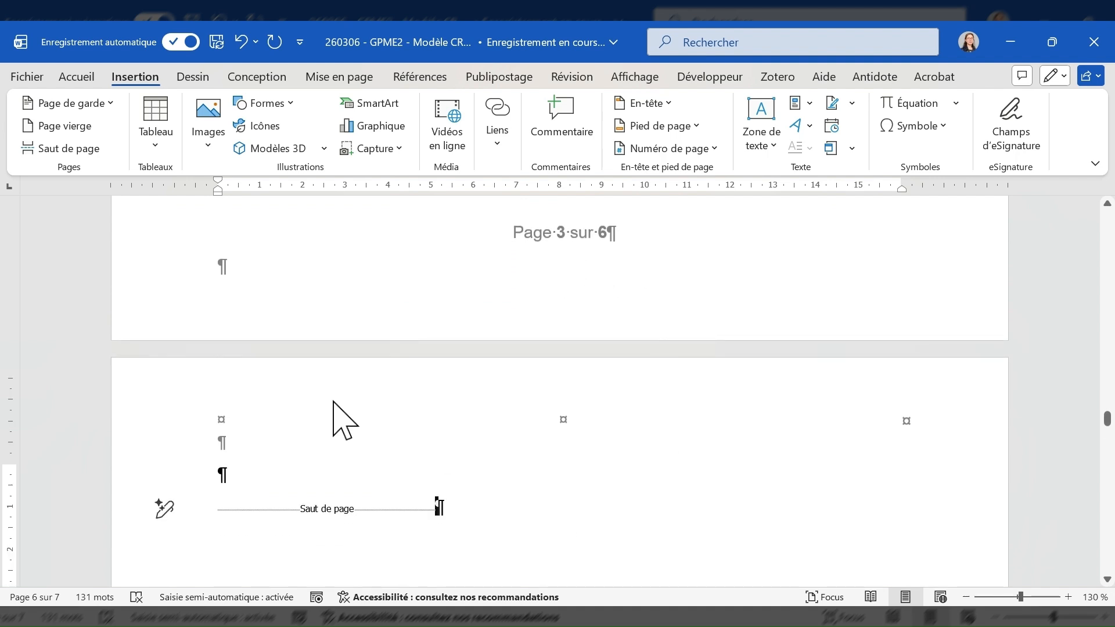
left_click(335, 77)
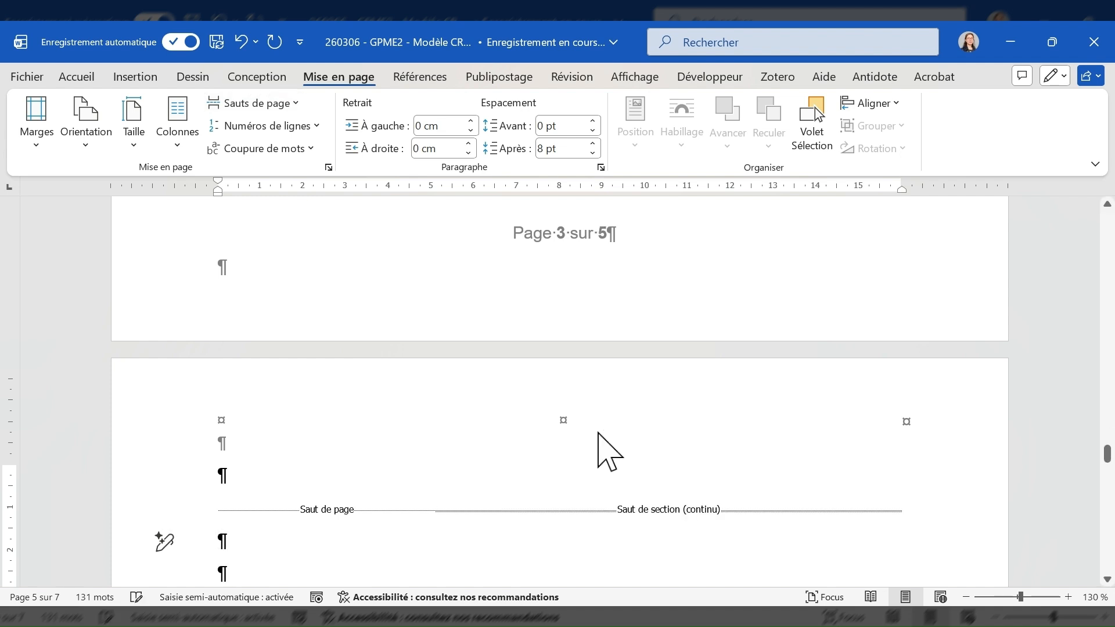
Open the footers for editing and unlink the section 2 footer from the previous section.
scroll(602, 432, "down", 4)
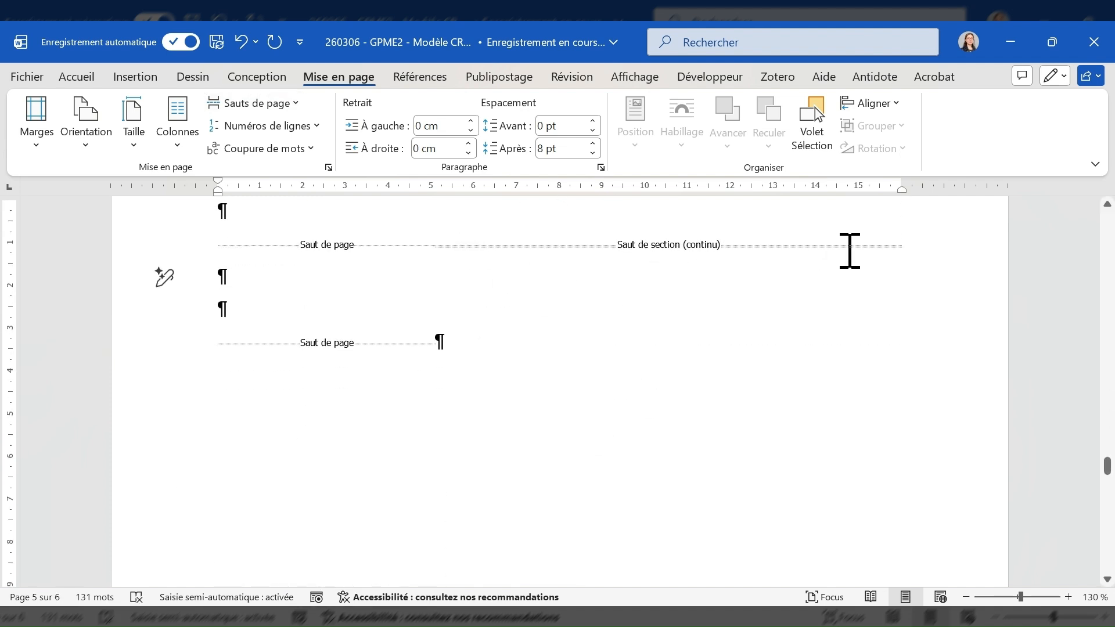
scroll(632, 261, "up", 5)
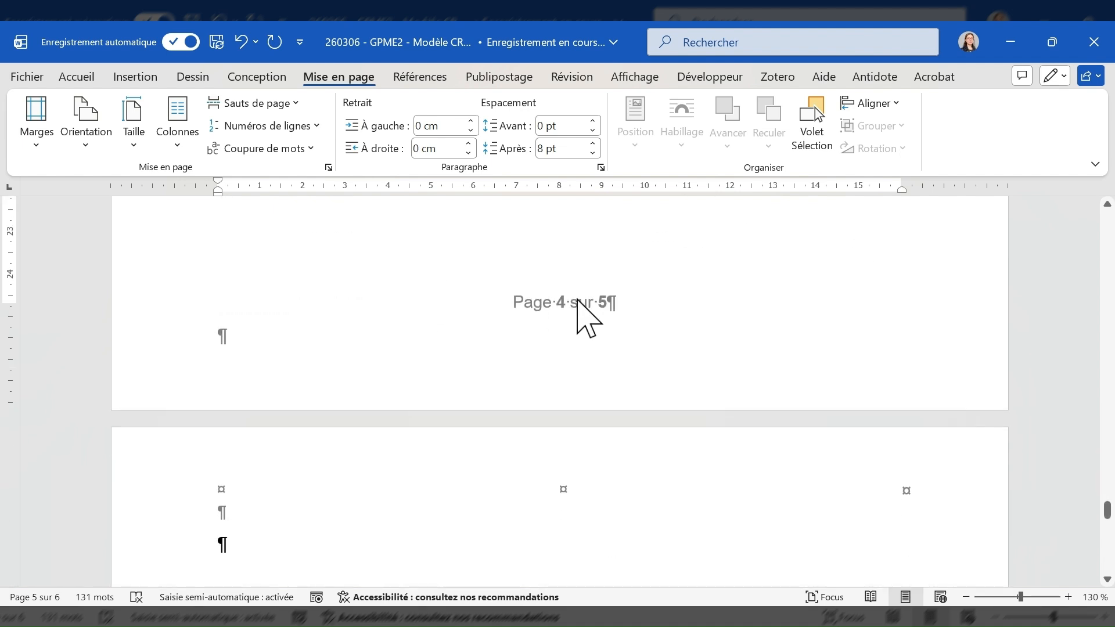
double_click(578, 301)
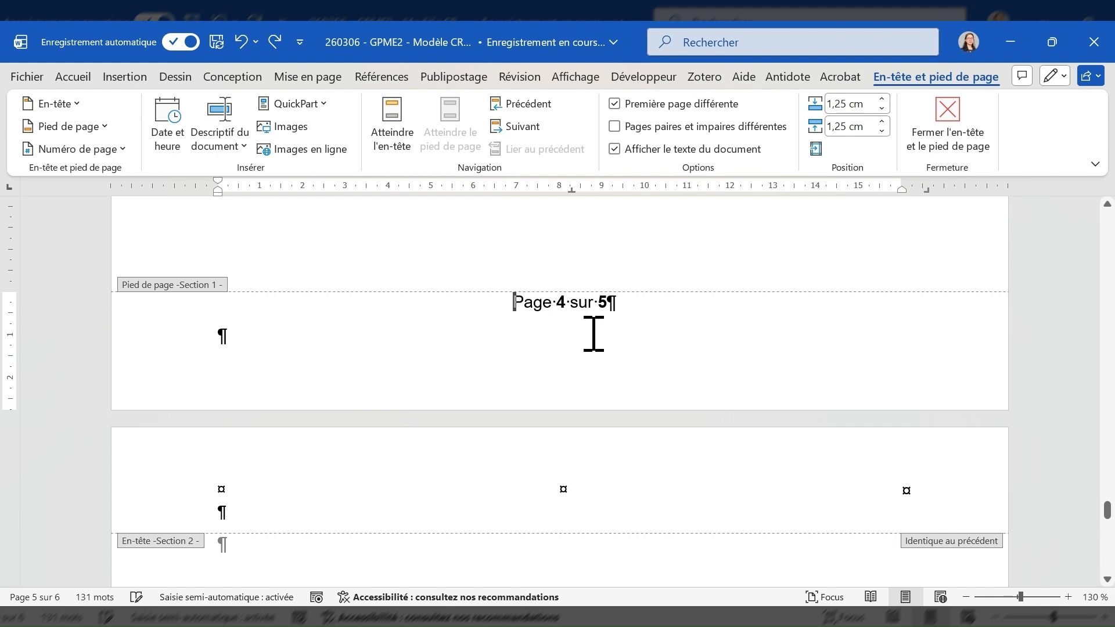
scroll(594, 334, "down", 1)
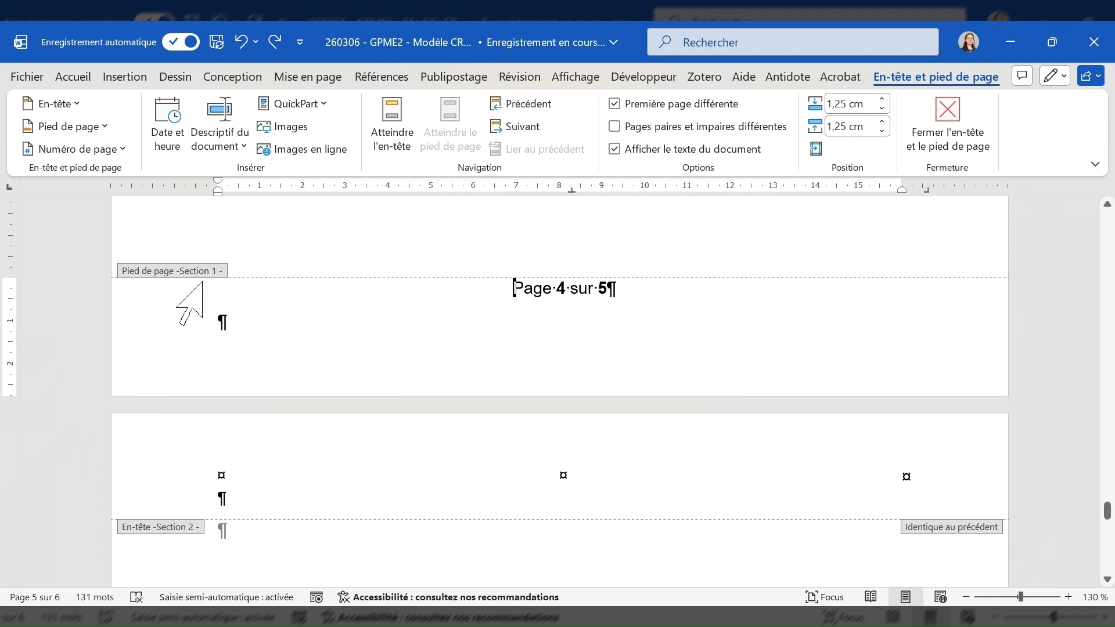
scroll(269, 323, "up", 5)
scroll(273, 336, "up", 3)
scroll(644, 321, "down", 15)
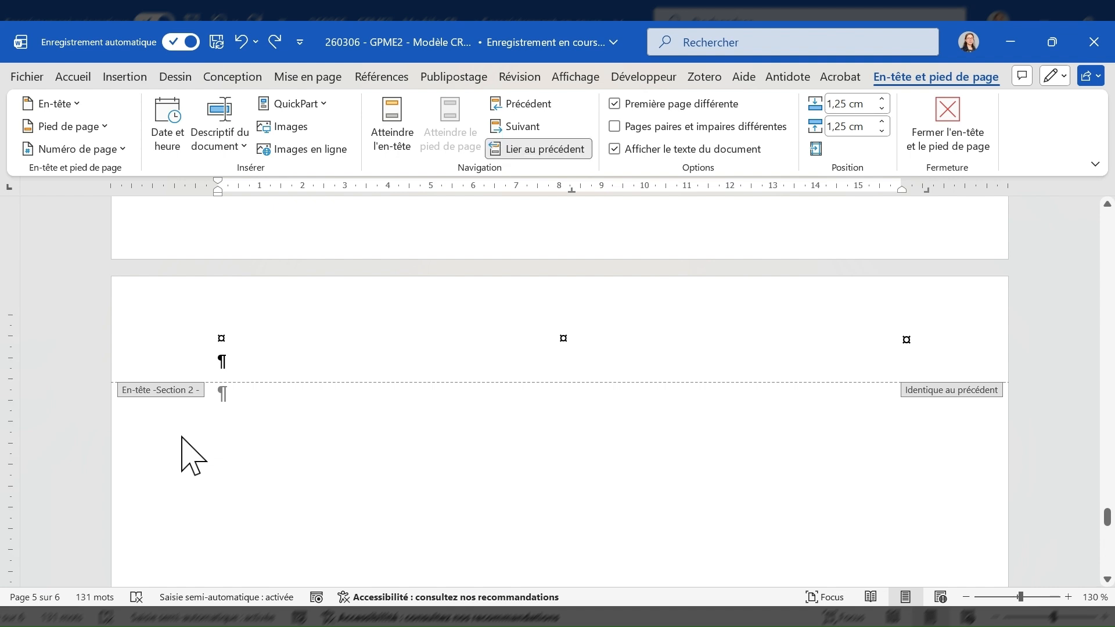
scroll(261, 416, "down", 12)
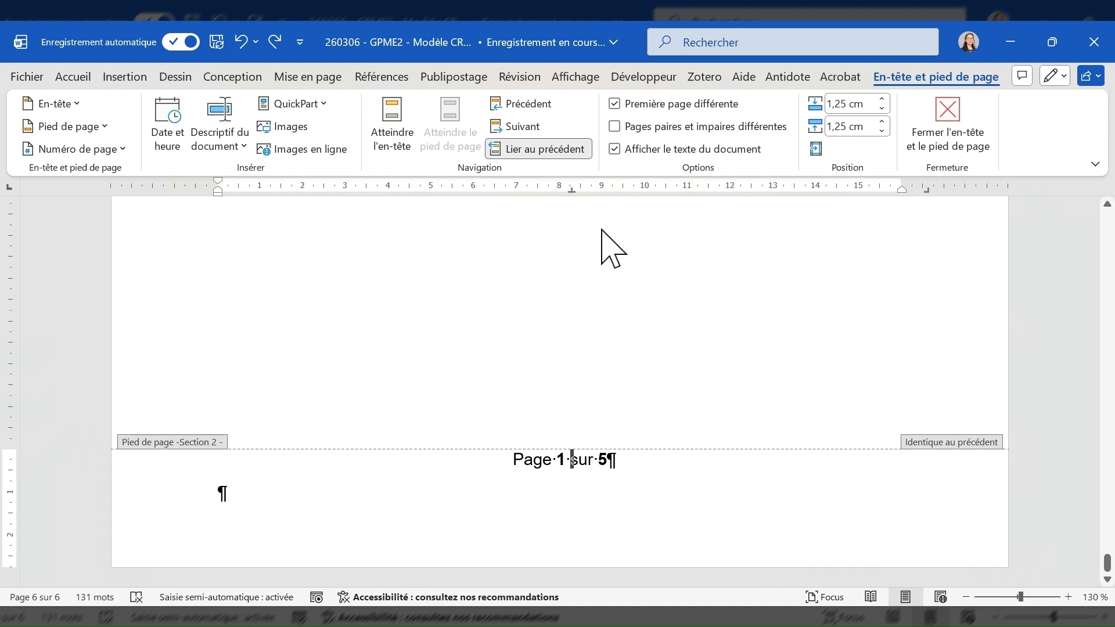
left_click(547, 149)
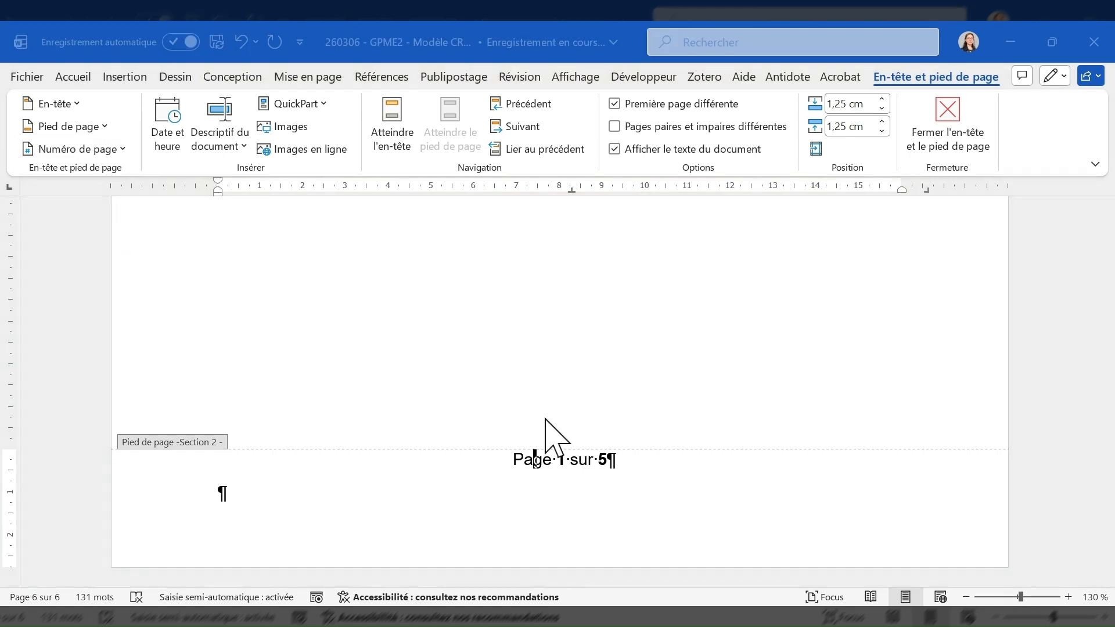
Set the page numbering of section 2 to continue from section 1.
left_click(575, 532)
scroll(634, 505, "down", 6)
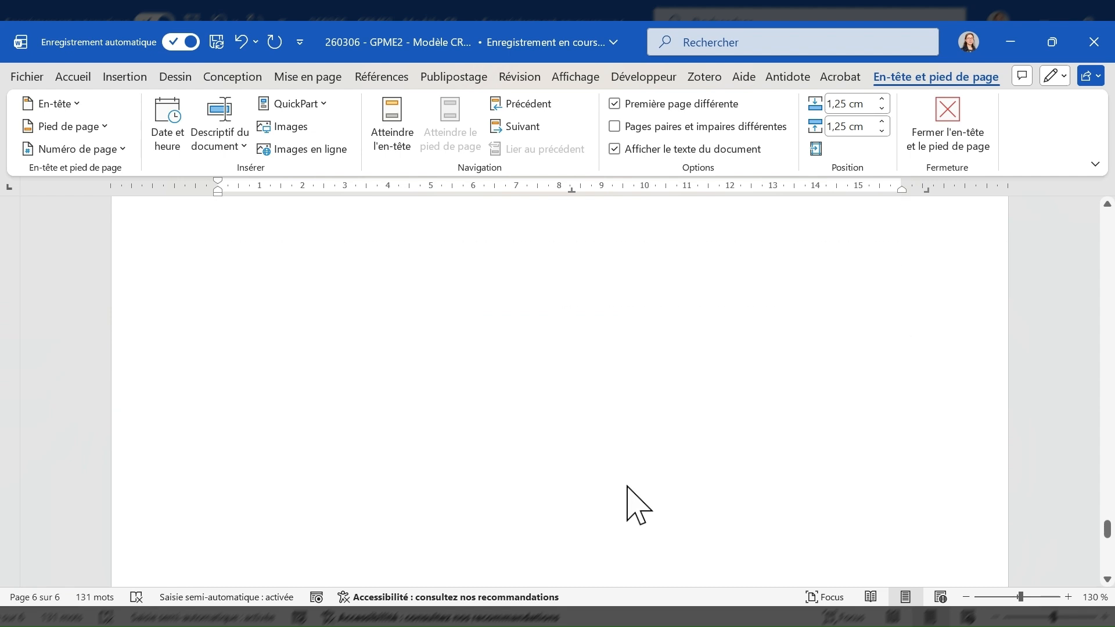
scroll(635, 505, "up", 5)
scroll(635, 505, "down", 4)
scroll(635, 505, "down", 3)
scroll(627, 487, "down", 3)
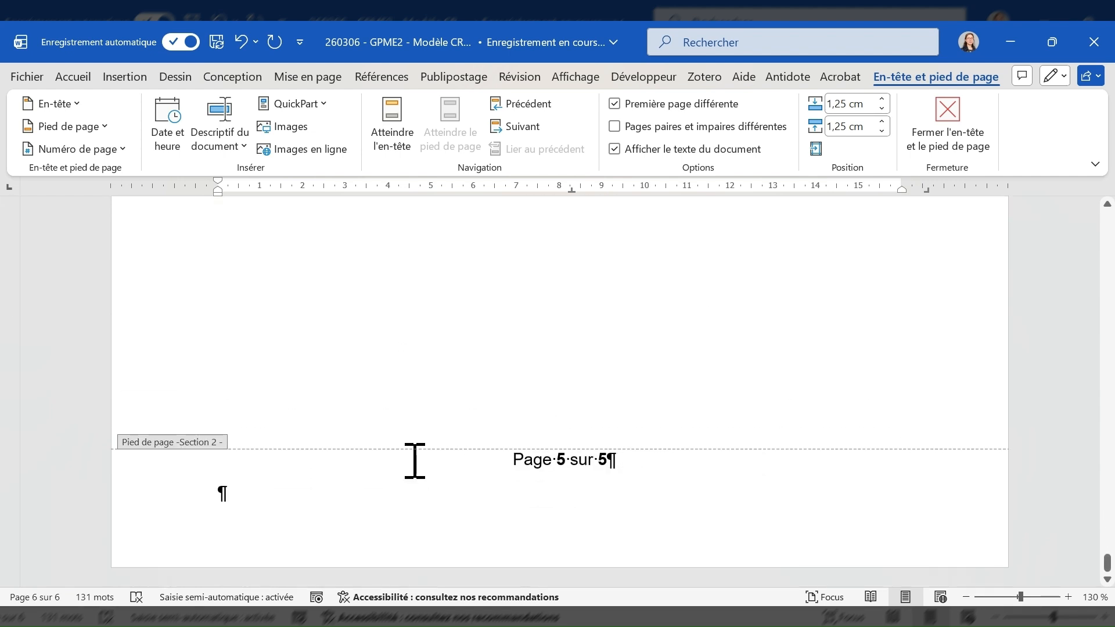
Restart the page numbering of section 2 so that the document's last page is numbered 1.
left_click(565, 459)
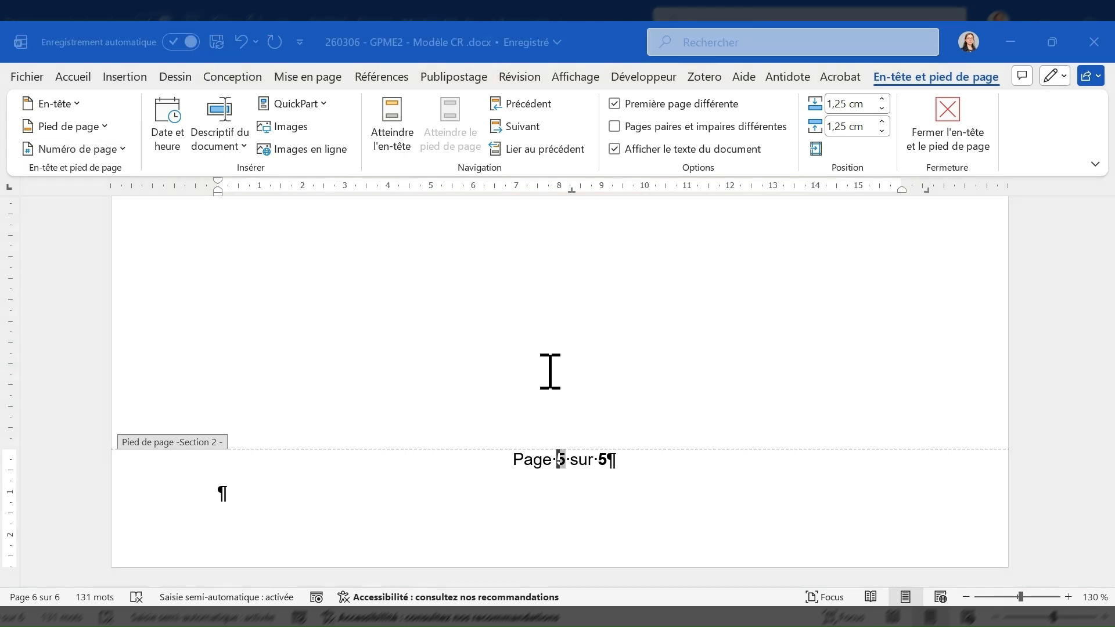
left_click(561, 417)
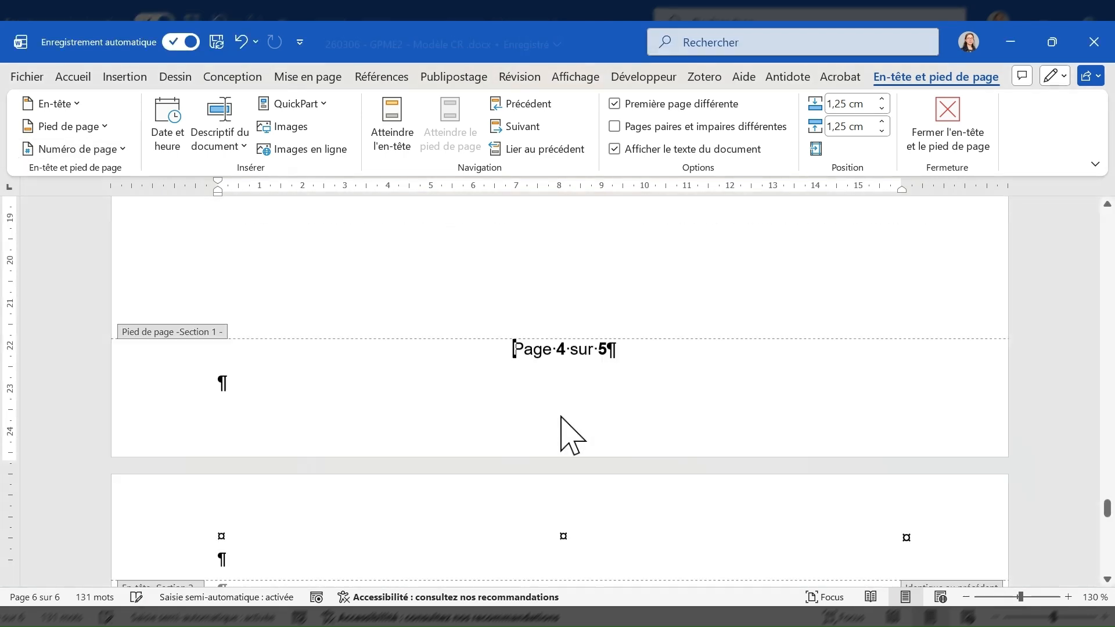
scroll(646, 455, "down", 10)
scroll(646, 454, "down", 3)
scroll(646, 454, "up", 12)
scroll(648, 454, "up", 4)
scroll(649, 454, "down", 16)
left_click(575, 462)
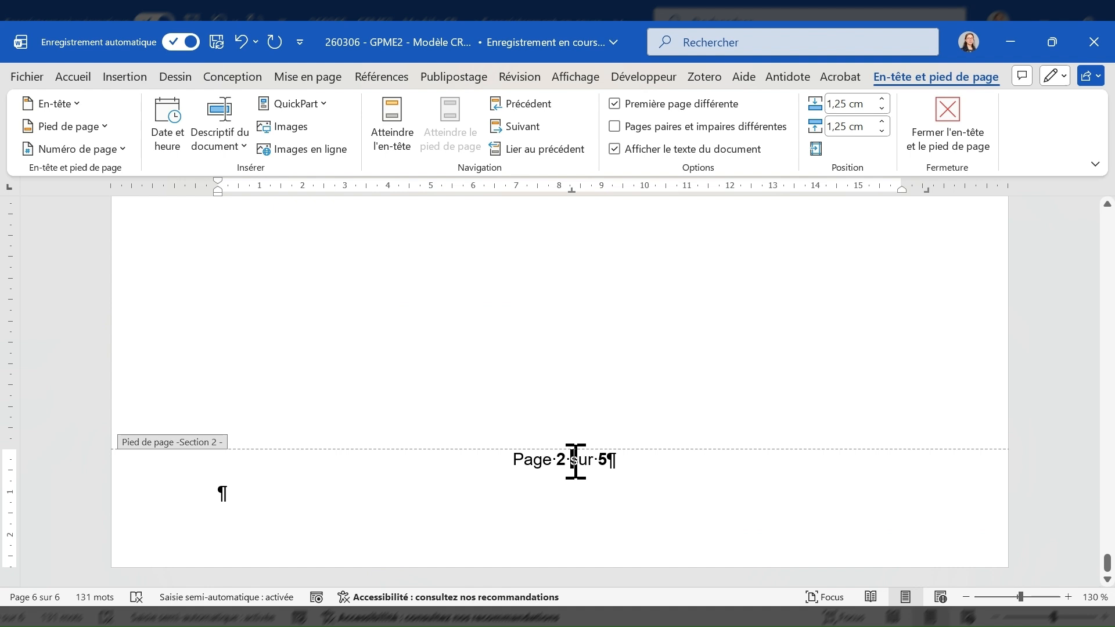
scroll(522, 343, "up", 15)
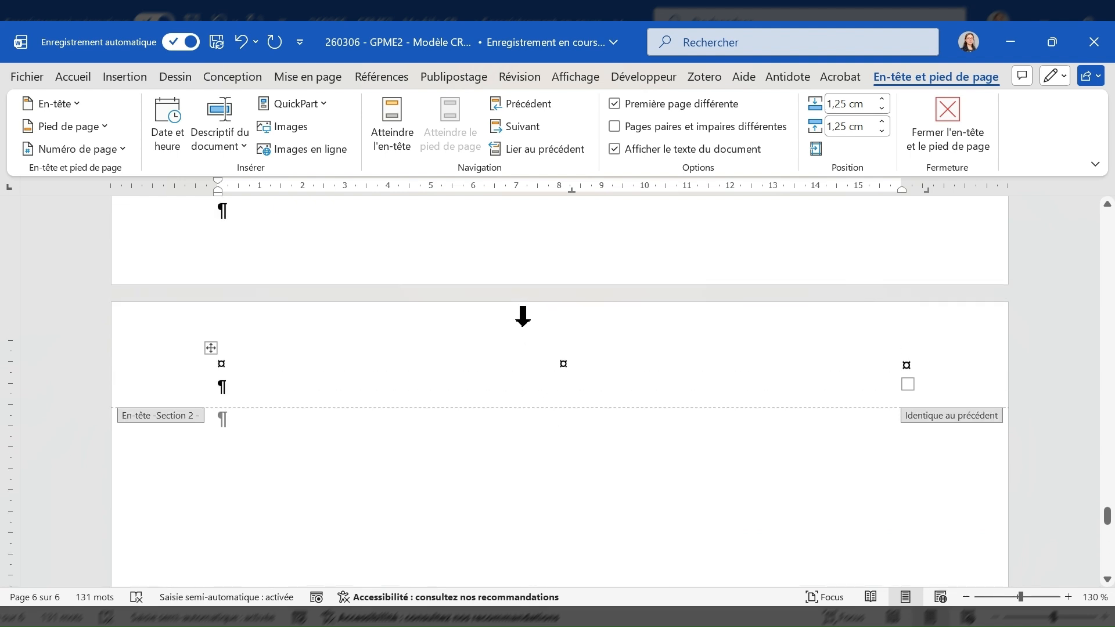
scroll(572, 450, "down", 15)
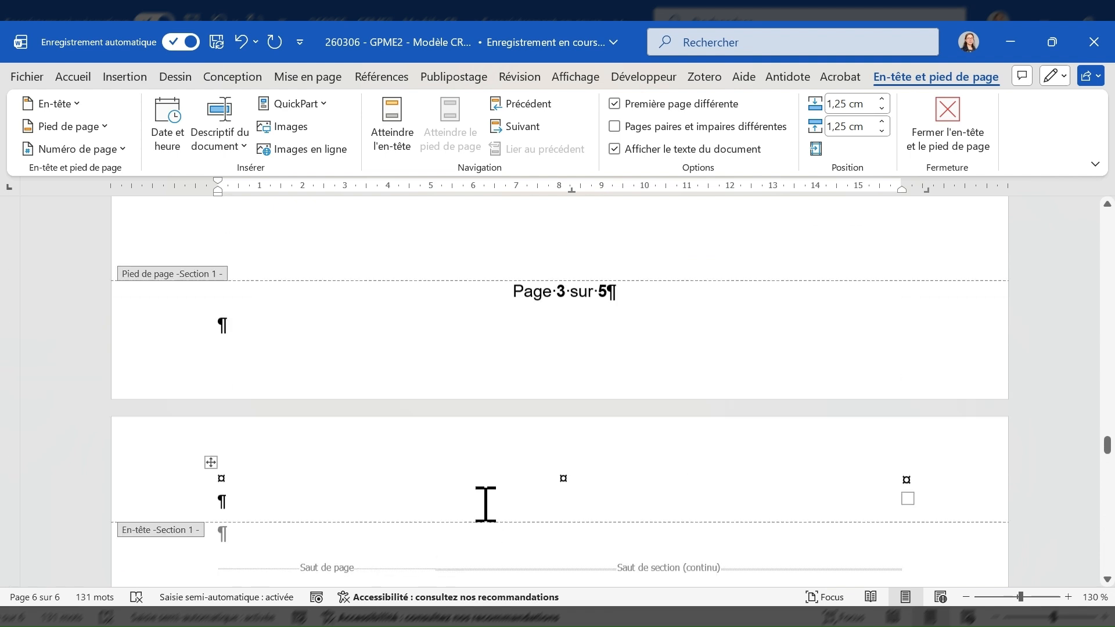
Review the footer page numbers and section labels across both sections, back to the start of the document.
scroll(482, 504, "up", 5)
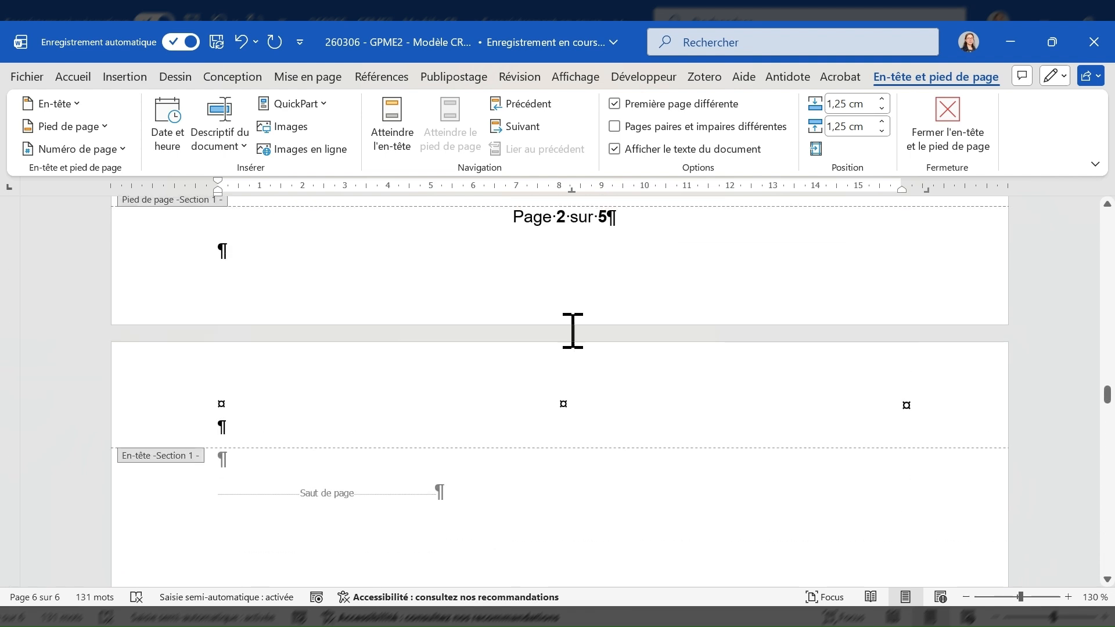
scroll(547, 235, "down", 5)
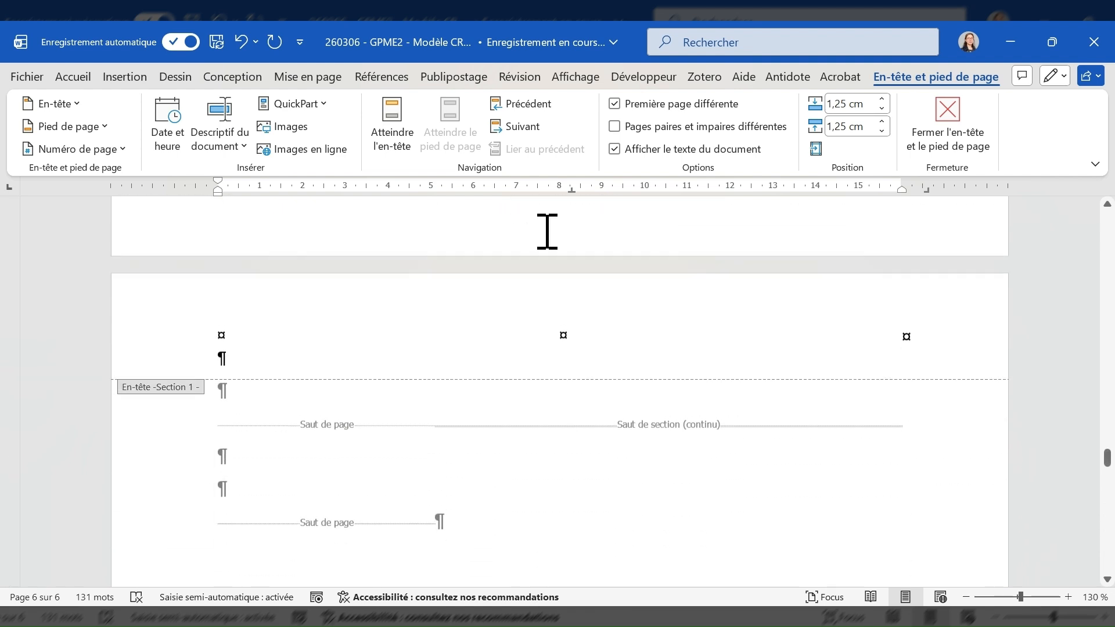
scroll(570, 232, "up", 3)
scroll(569, 248, "down", 12)
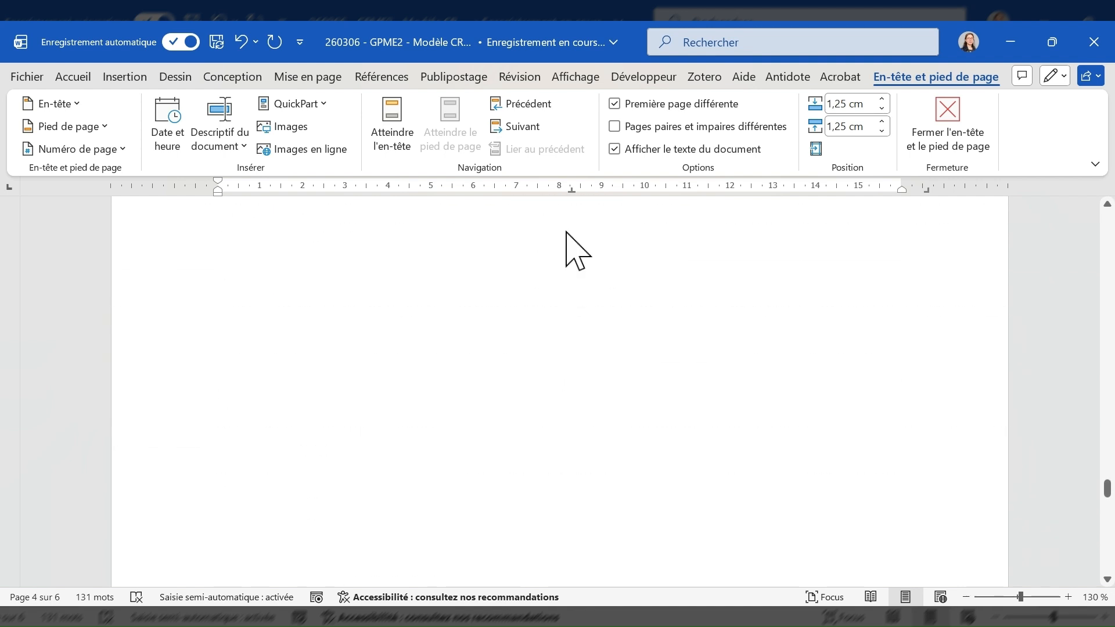
scroll(569, 250, "down", 5)
scroll(567, 235, "down", 3)
scroll(577, 467, "up", 15)
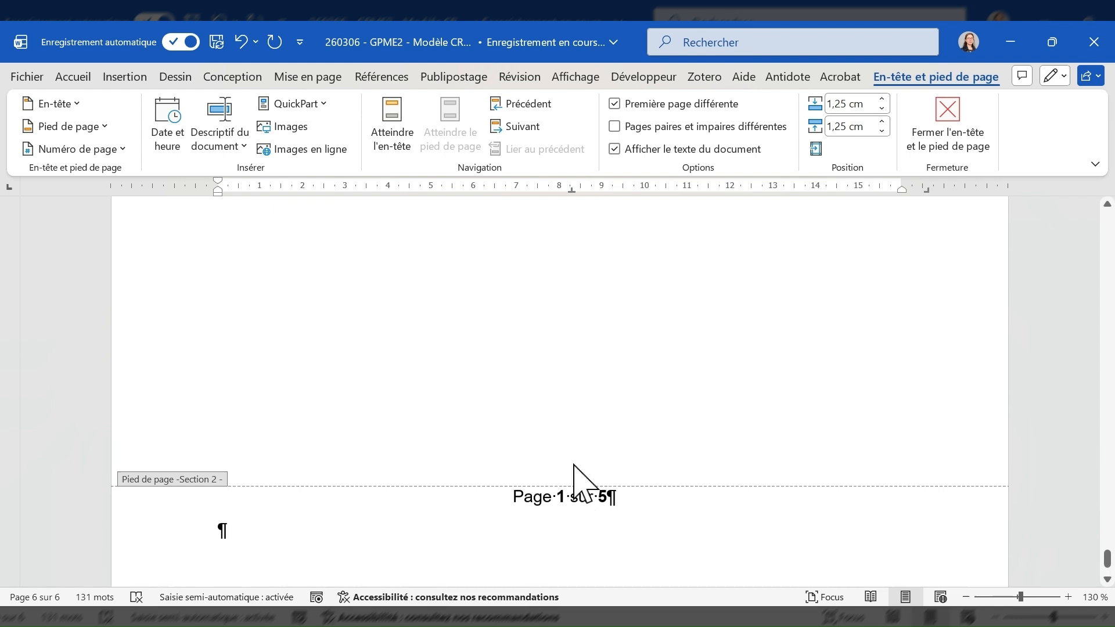
scroll(574, 464, "up", 15)
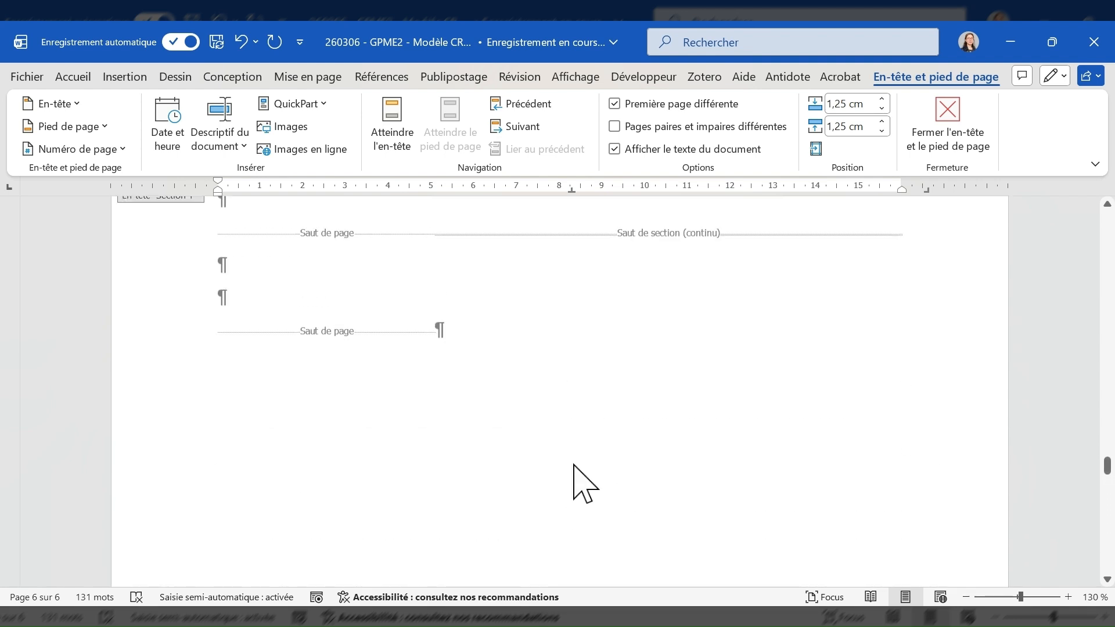
scroll(574, 465, "up", 15)
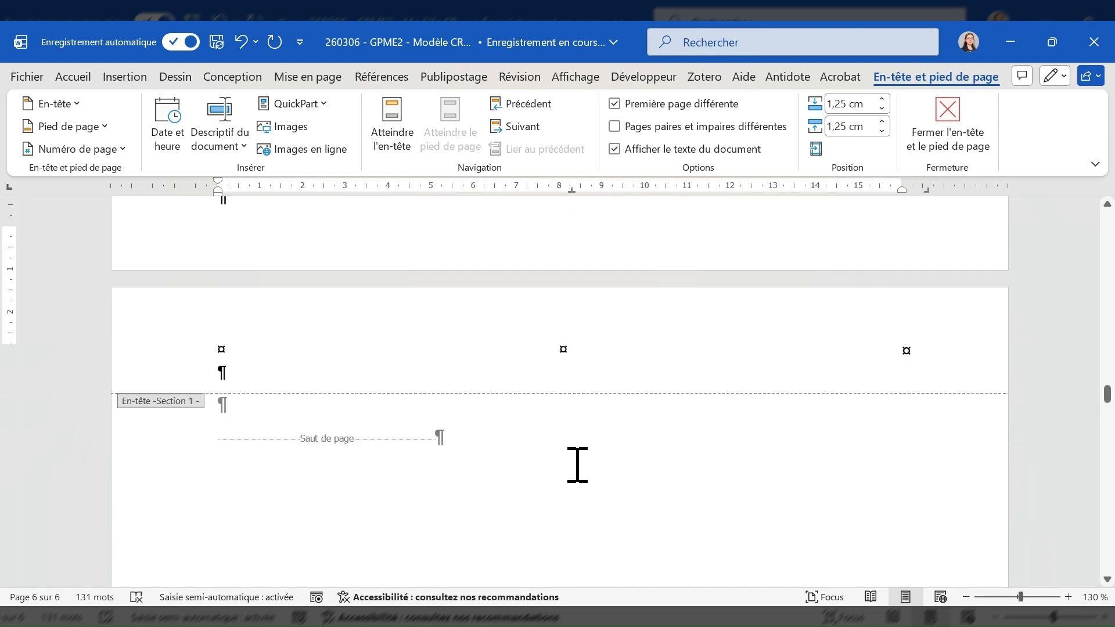
scroll(574, 453, "up", 15)
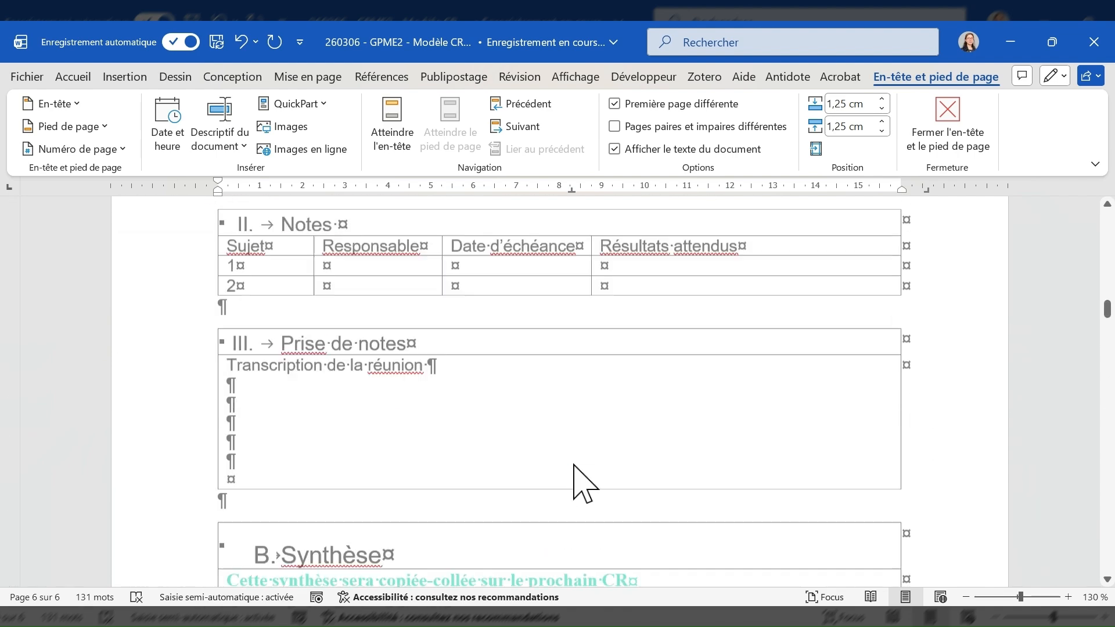
scroll(577, 465, "up", 15)
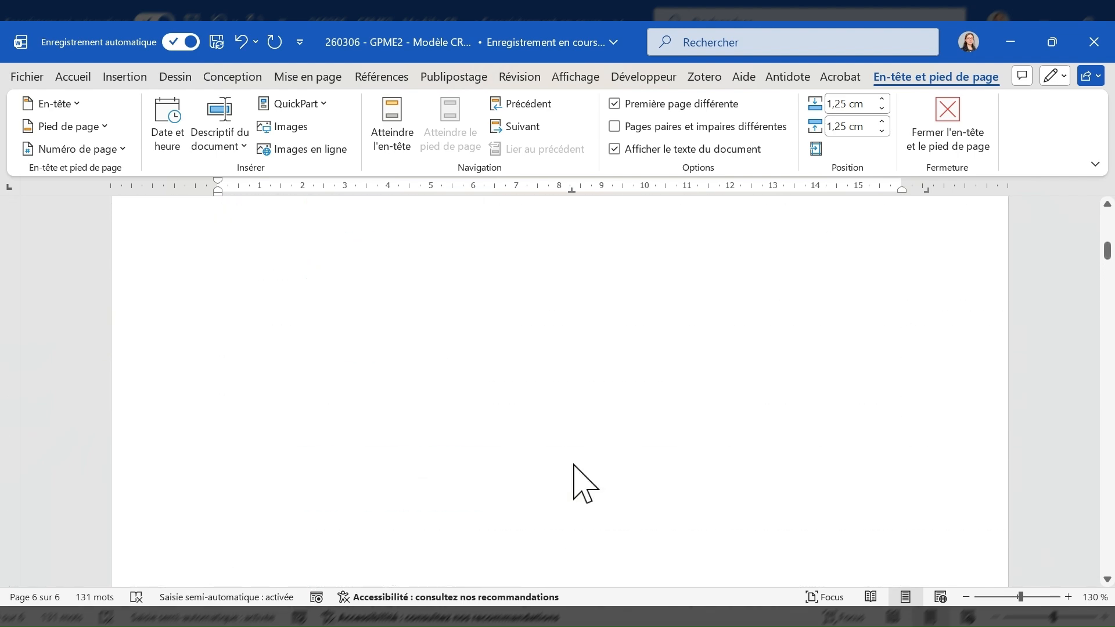
Close footer editing and return to the body of the meeting report page.
scroll(558, 439, "down", 5)
double_click(557, 439)
scroll(497, 404, "down", 1)
scroll(497, 403, "down", 8)
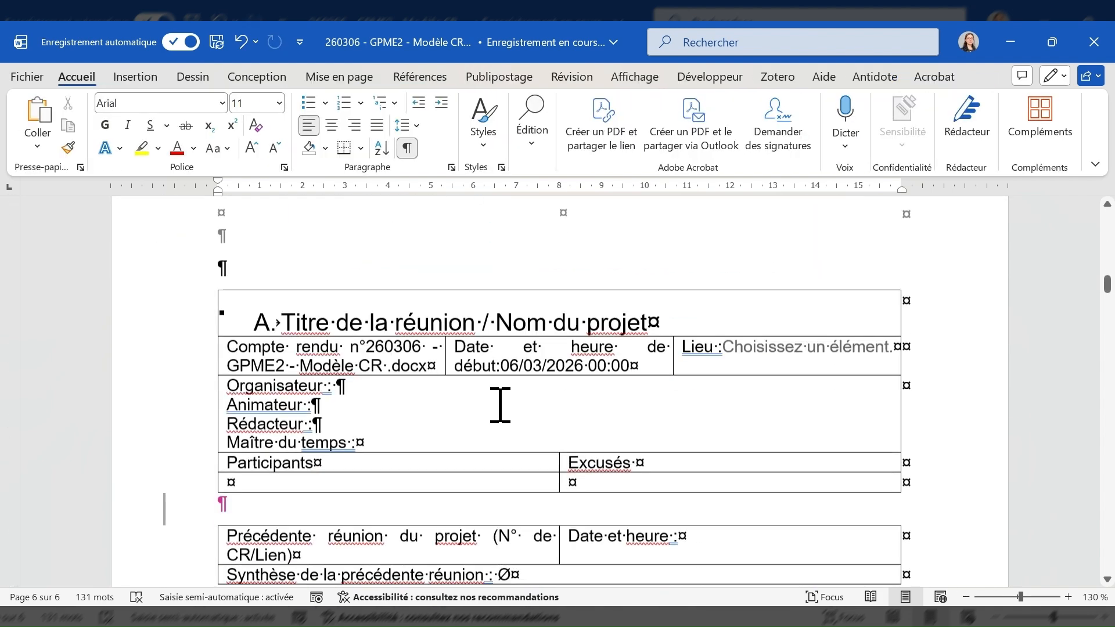
Check the styles of the numbered headings, from the meeting title through Objectif(s), Notes and Prise de notes to Synthèse.
left_click(374, 298)
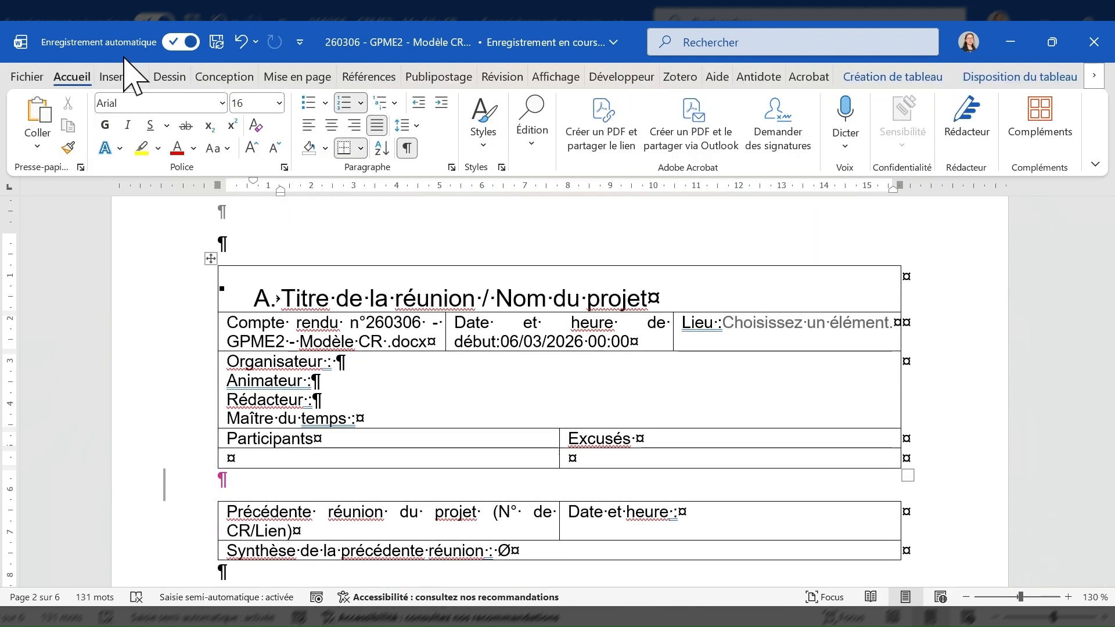
left_click(483, 145)
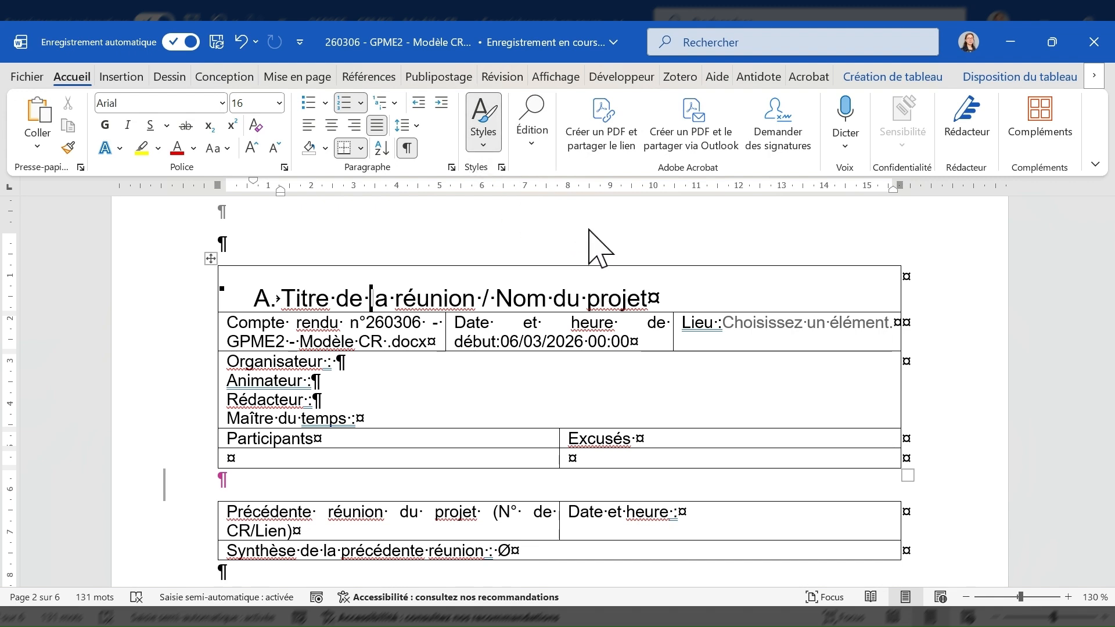
scroll(352, 232, "down", 5)
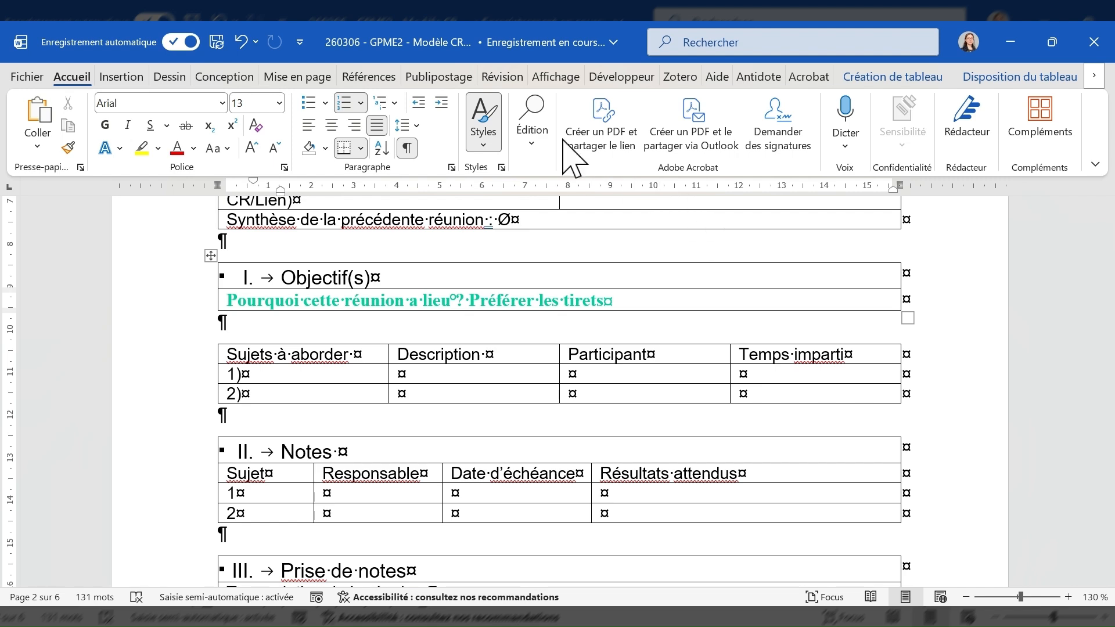
scroll(400, 297, "down", 4)
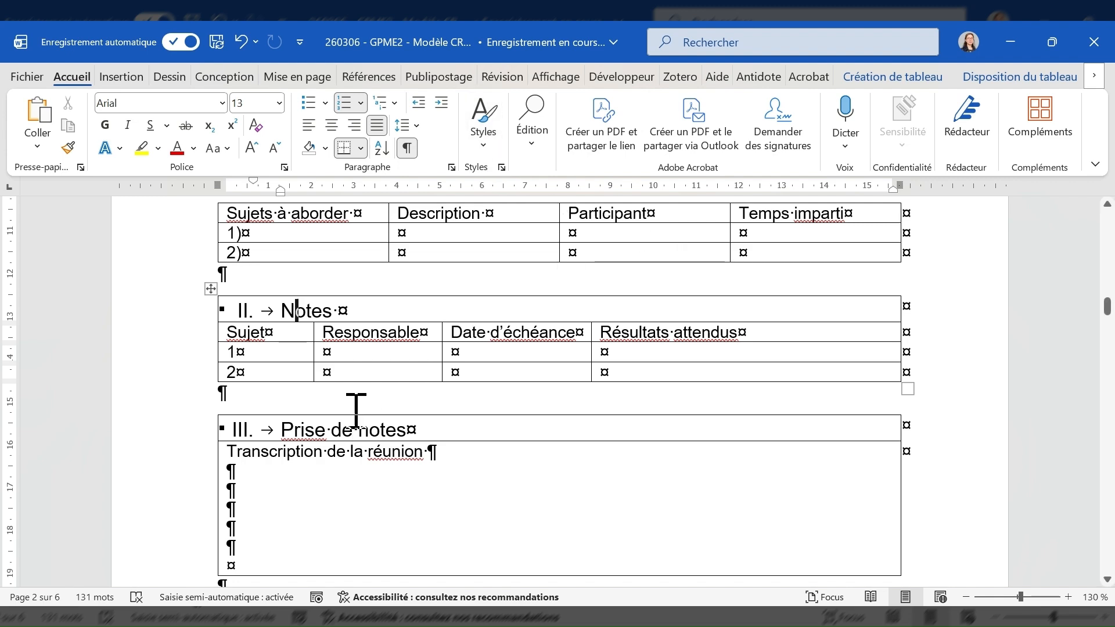
scroll(356, 412, "down", 9)
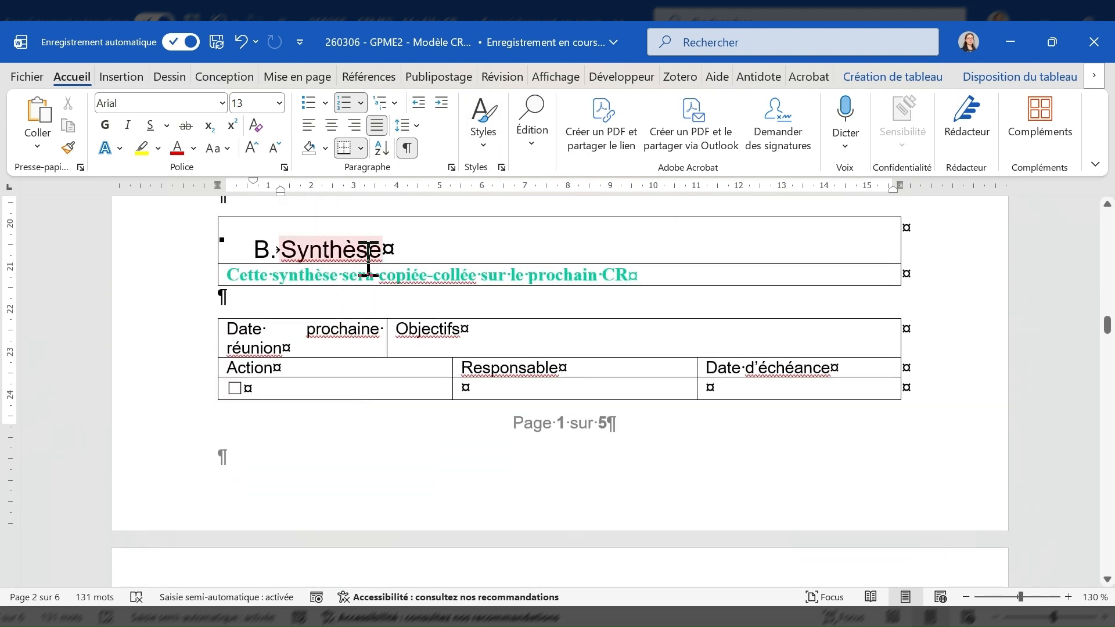
scroll(455, 371, "down", 5)
scroll(456, 363, "up", 1, "ctrl")
scroll(448, 368, "down", 1, "ctrl")
scroll(448, 366, "up", 15)
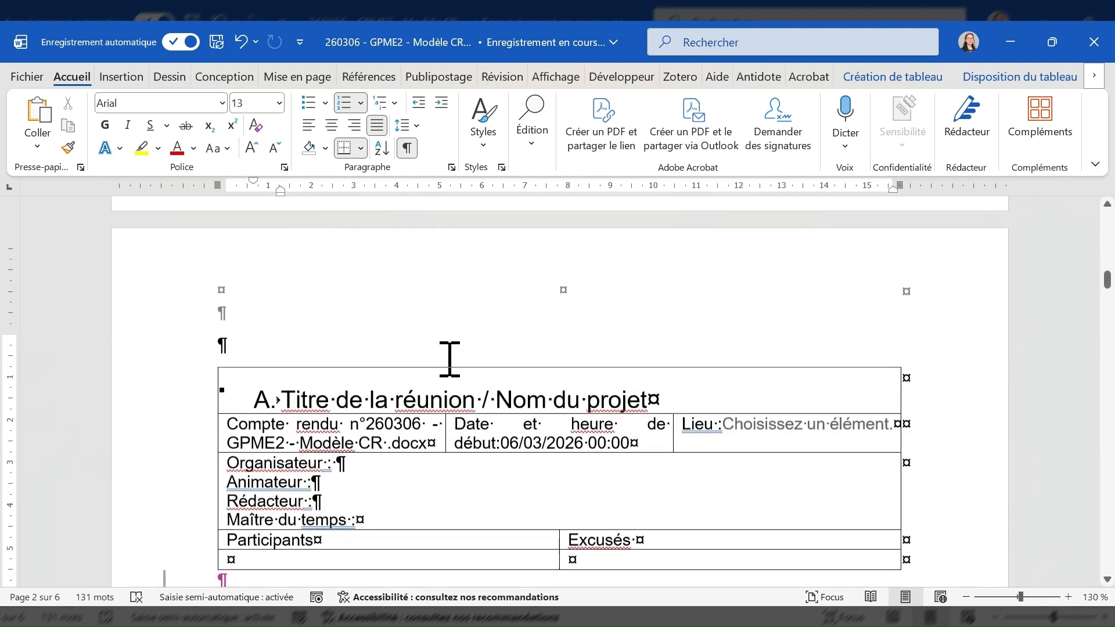
Insert an automatic "Table des matières" in the empty paragraph above the meeting title table on page 2.
scroll(450, 360, "up", 2)
scroll(456, 378, "down", 1)
left_click(261, 383)
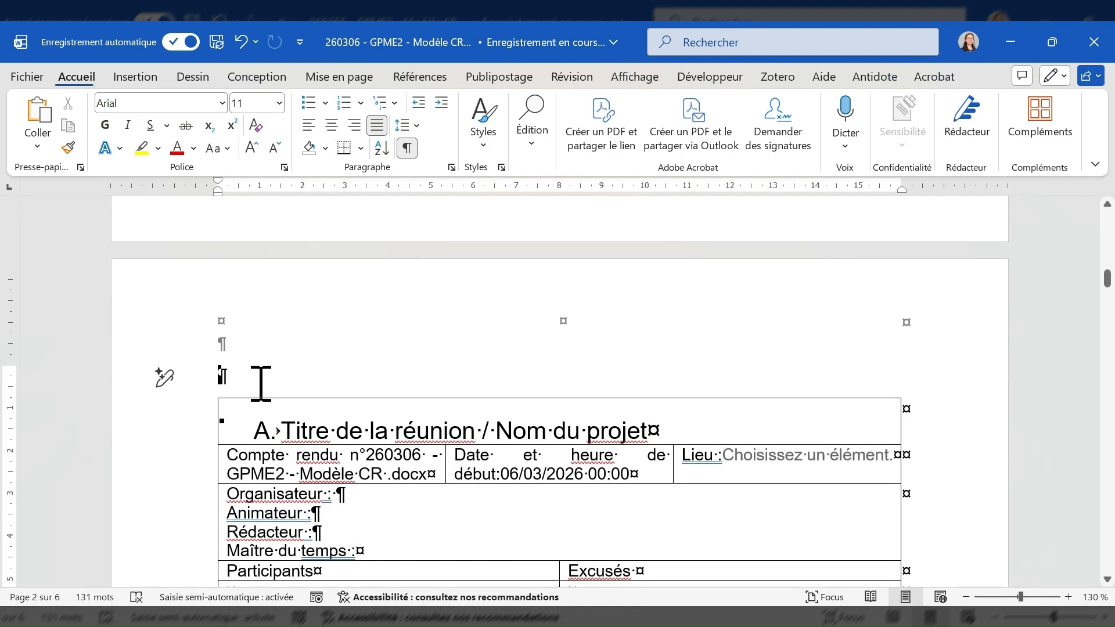
left_click(152, 77)
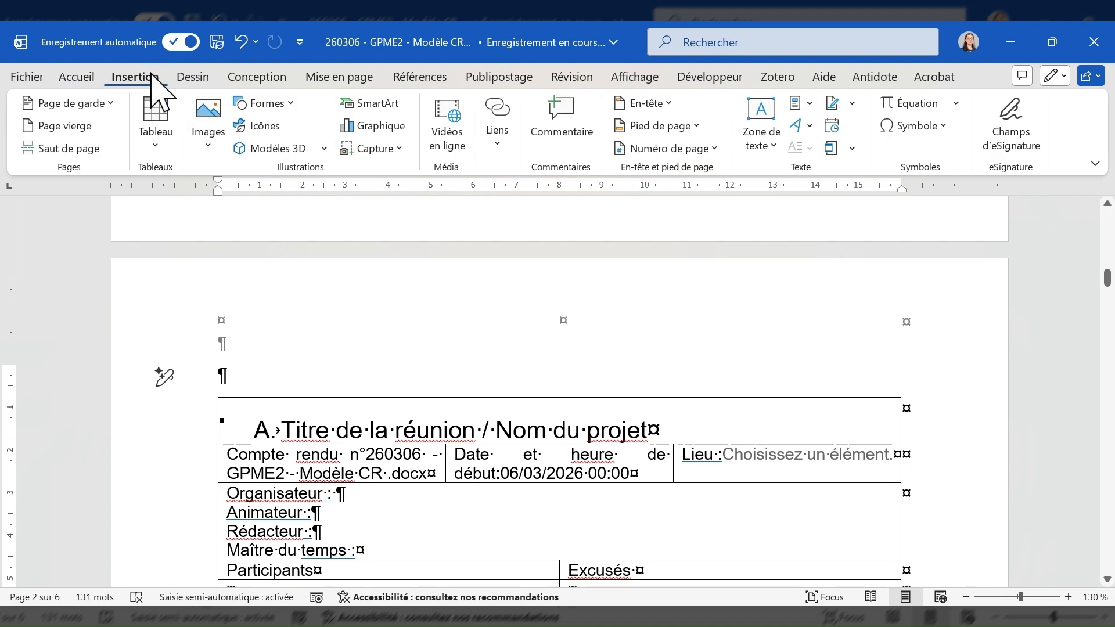
left_click(431, 79)
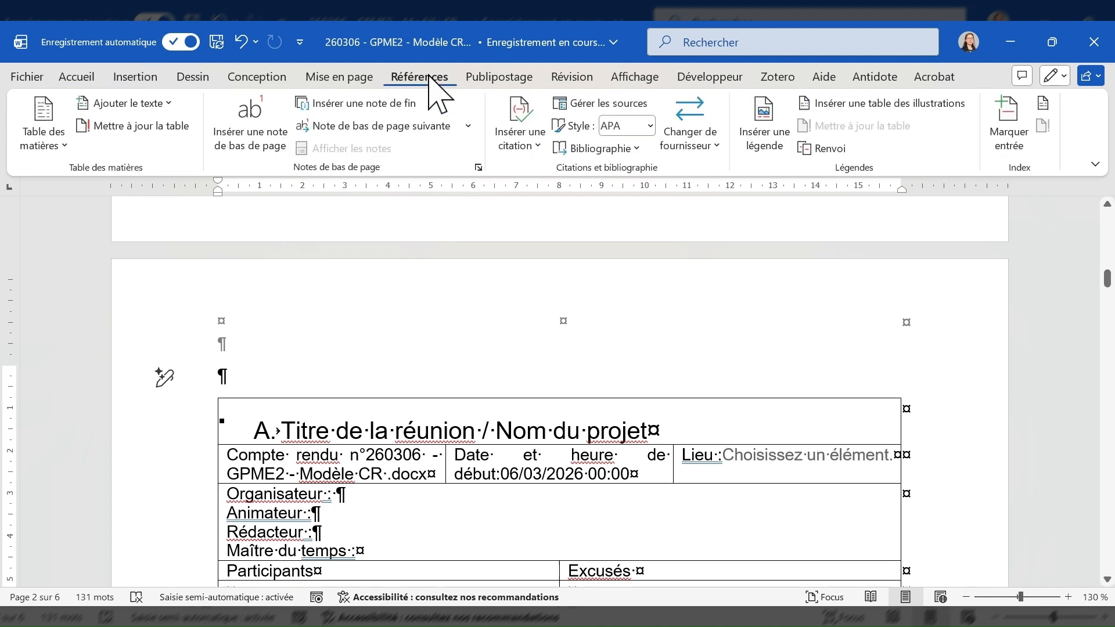
left_click(70, 238)
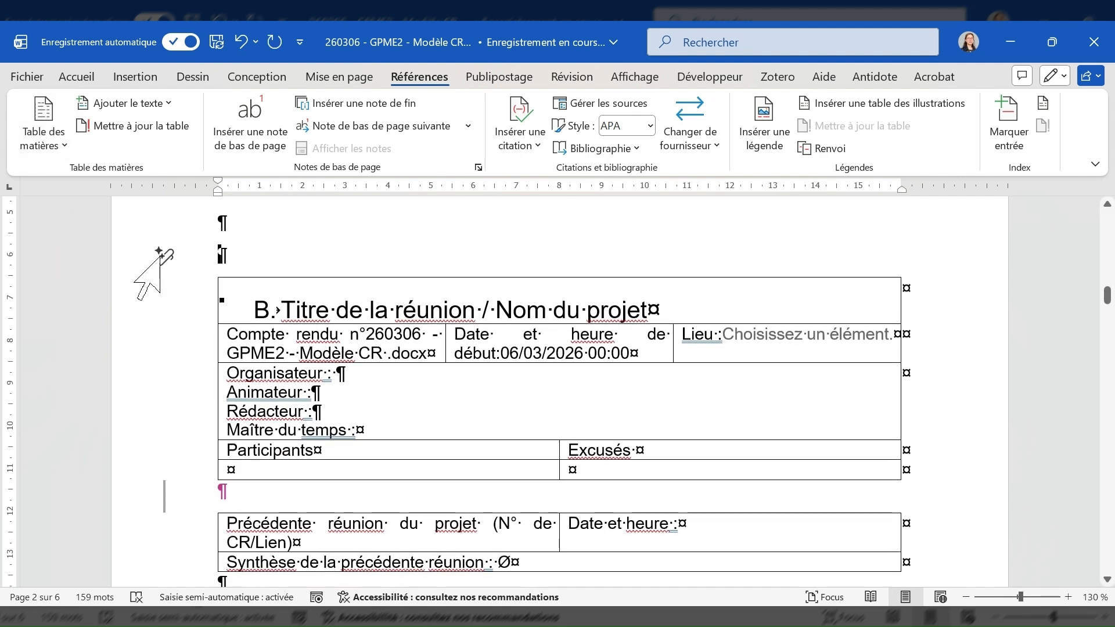
scroll(399, 323, "up", 5)
Update the table of contents from within its entries and confirm the update.
left_click(399, 455)
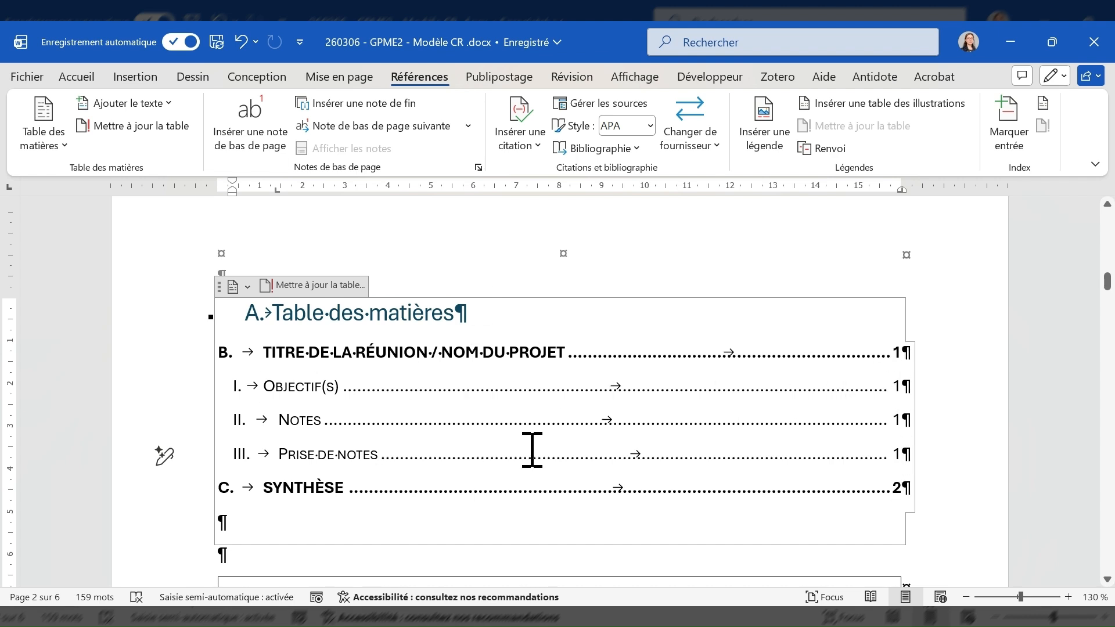
scroll(532, 451, "down", 3)
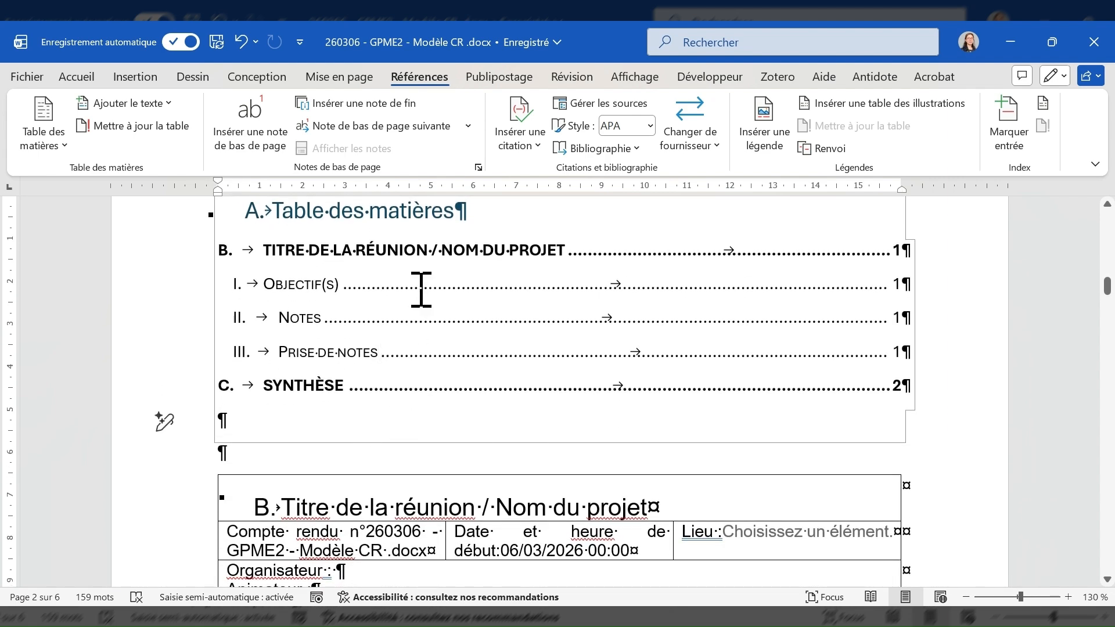
left_click(421, 288)
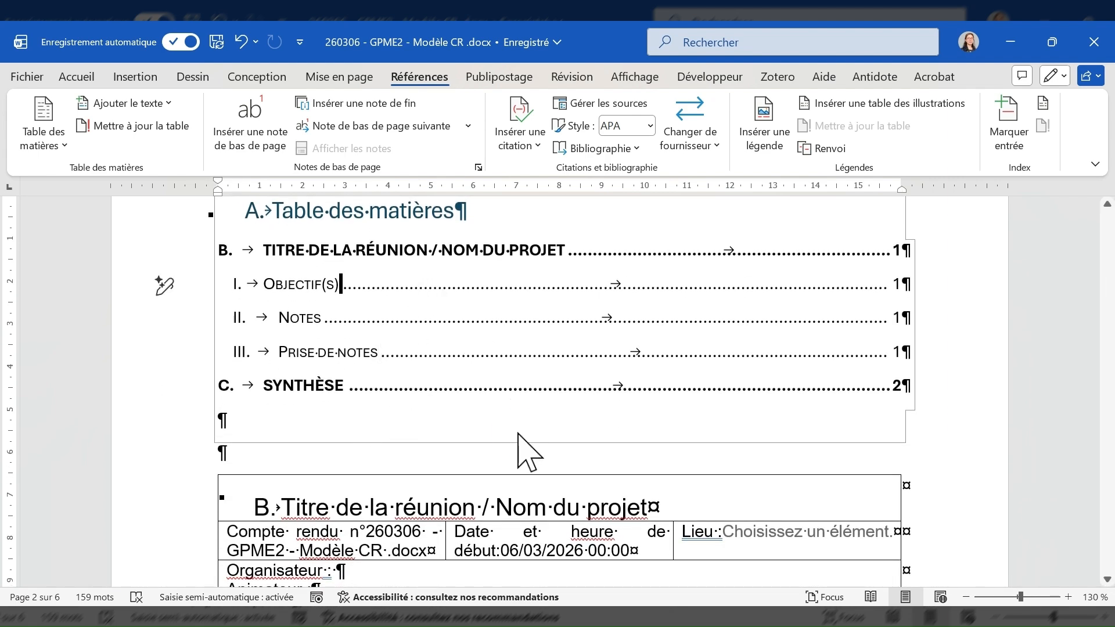
key("F9")
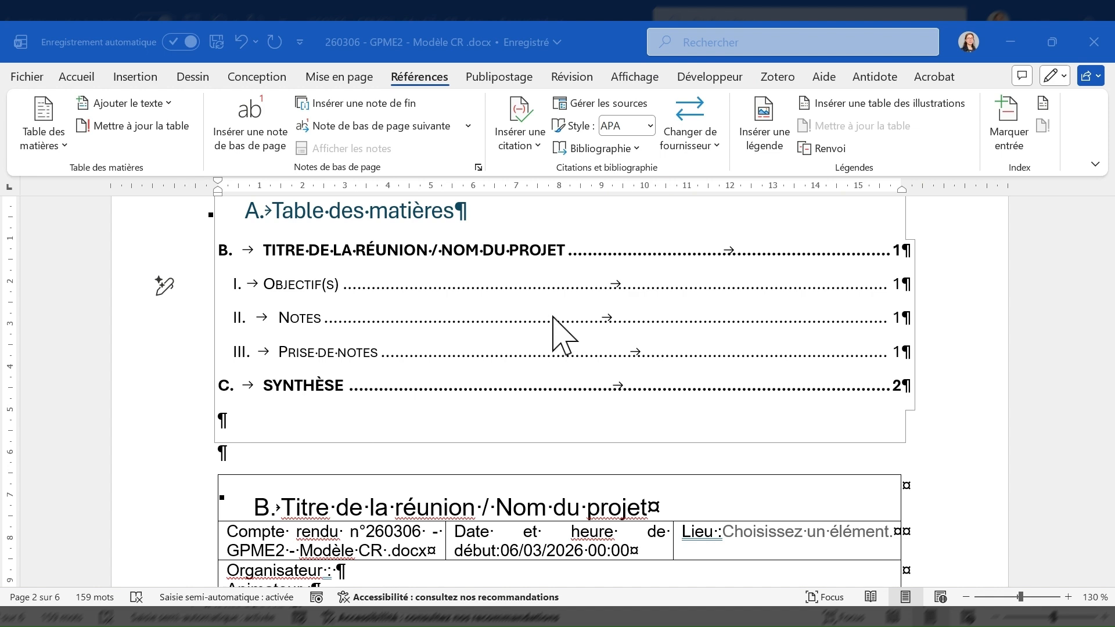
left_click(562, 354)
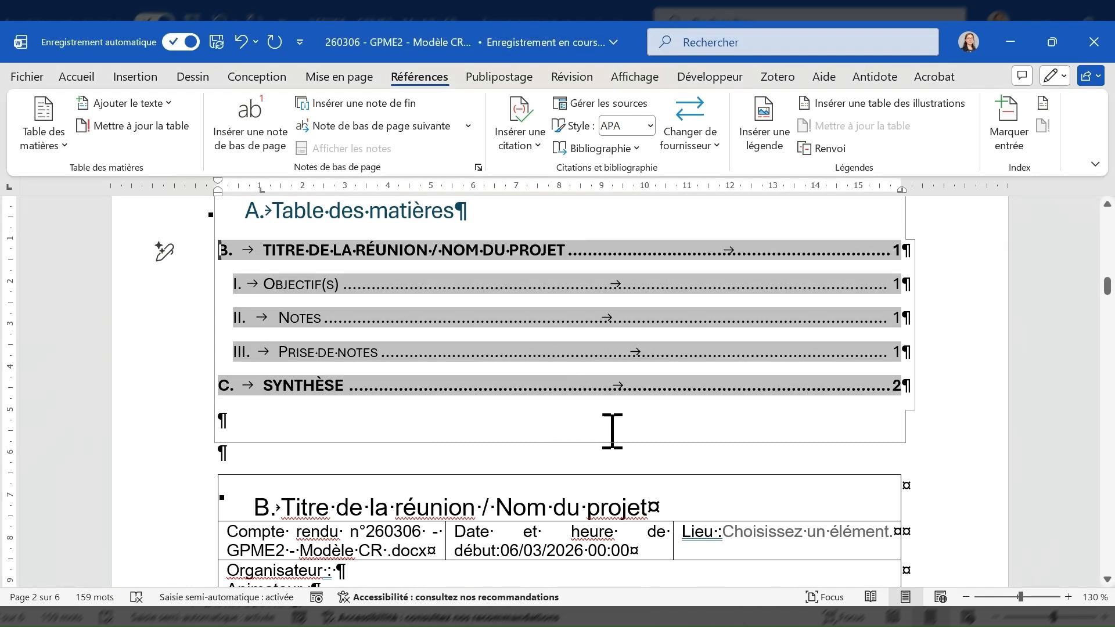